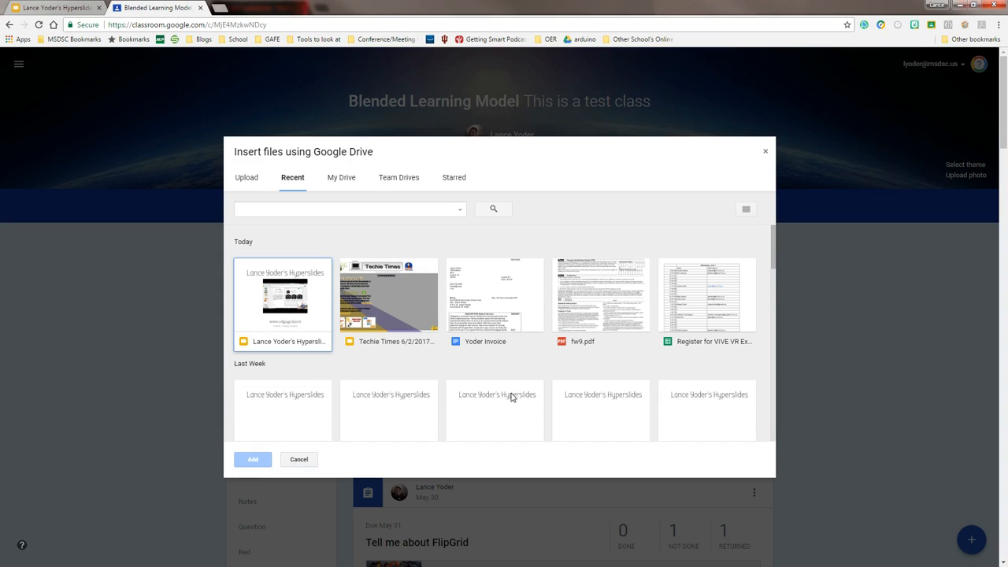
Attach today's most recent Hyperslides presentation from Drive to the assignment and make a copy for each student.
{"action": "left_click", "coordinate": [305, 294]}
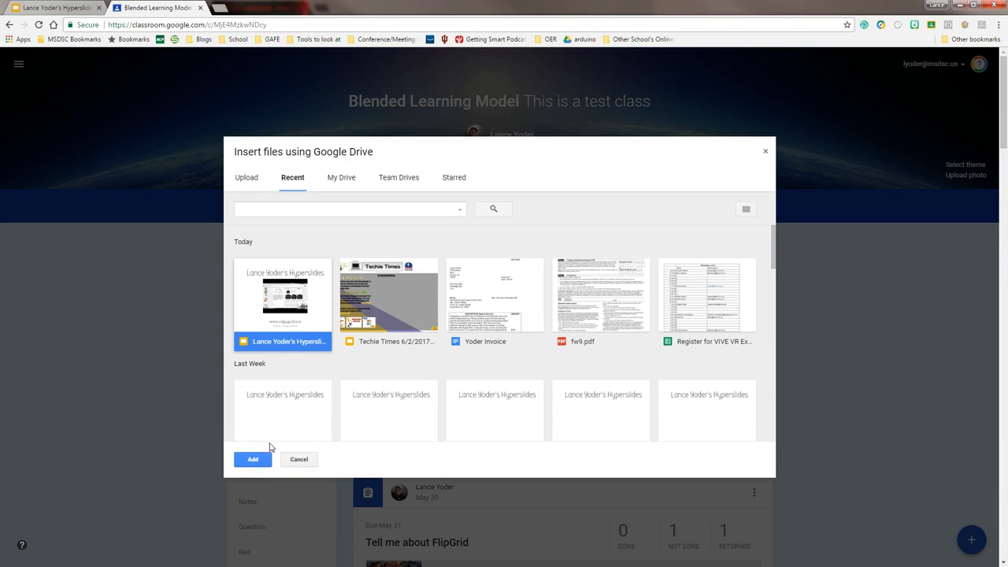
{"action": "left_click", "coordinate": [253, 460]}
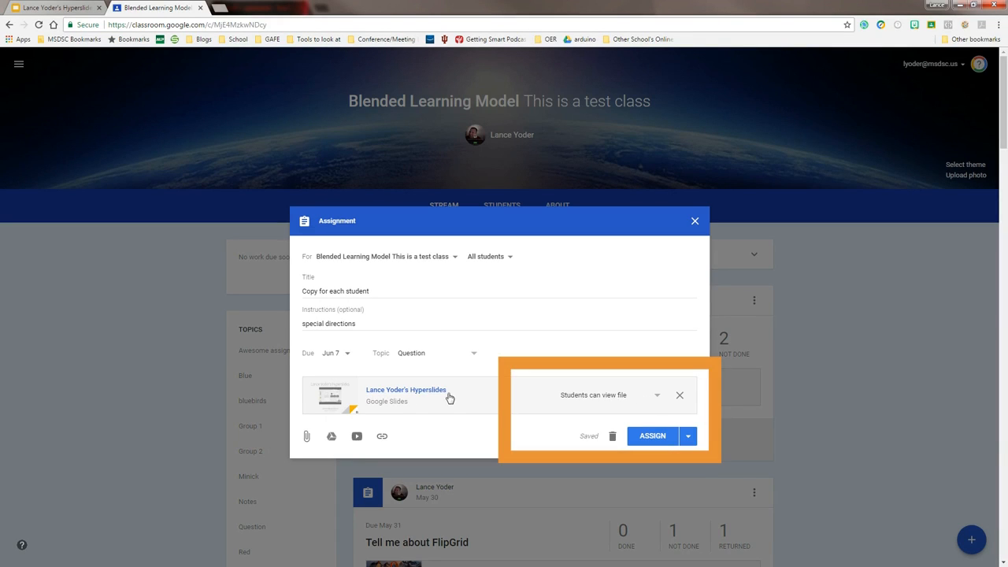
{"action": "left_click", "coordinate": [655, 397]}
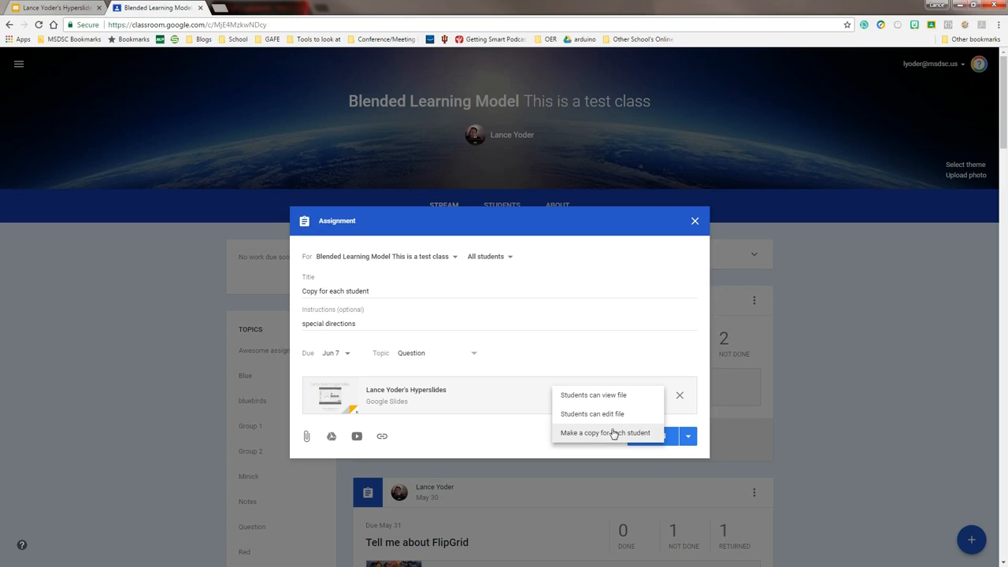
{"action": "left_click", "coordinate": [605, 433]}
Assign the "Copy for each student" assignment to the class.
{"action": "left_click", "coordinate": [687, 437]}
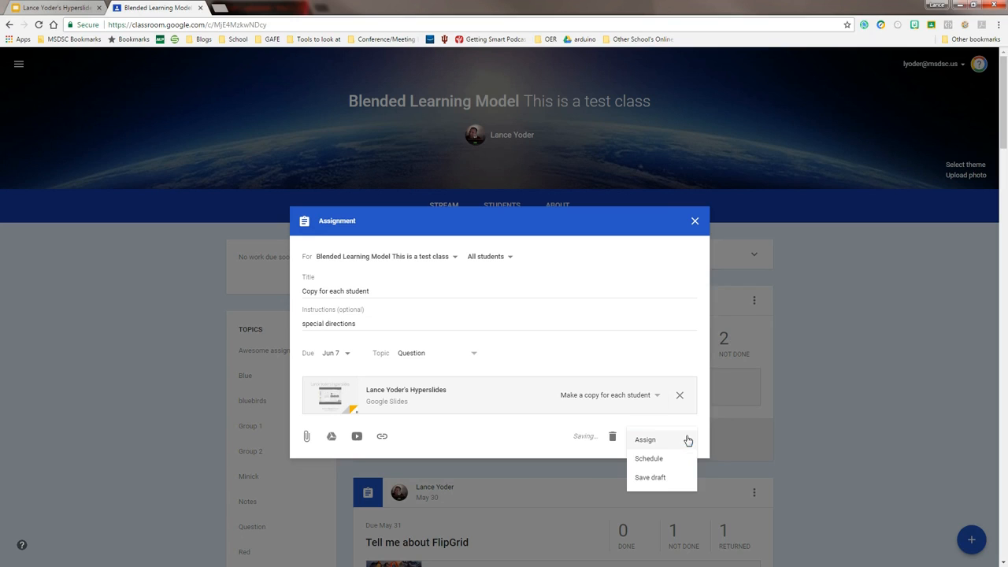
{"action": "left_click", "coordinate": [596, 455]}
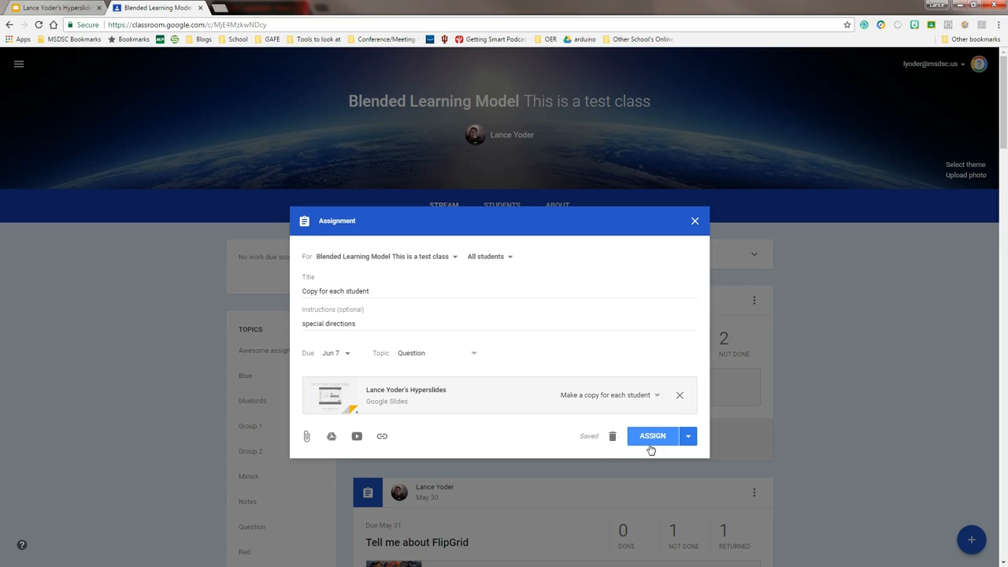
{"action": "left_click", "coordinate": [652, 442]}
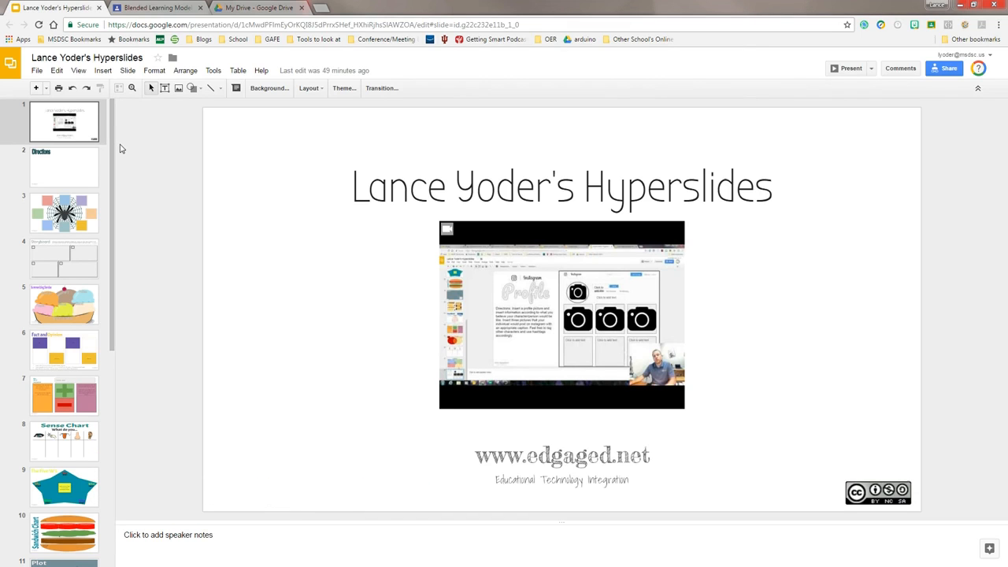
{"action": "left_click", "coordinate": [146, 9]}
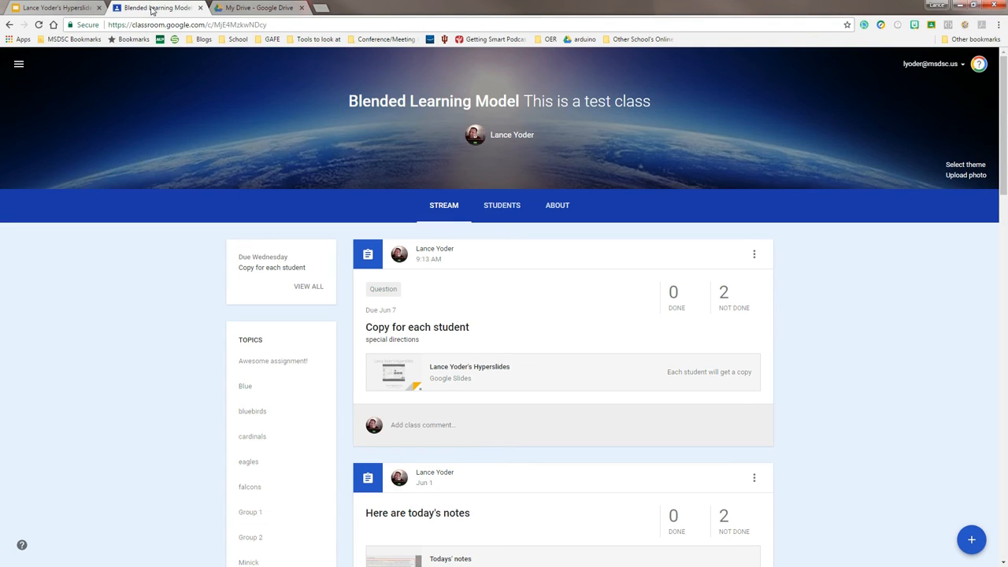
{"action": "left_click", "coordinate": [230, 11]}
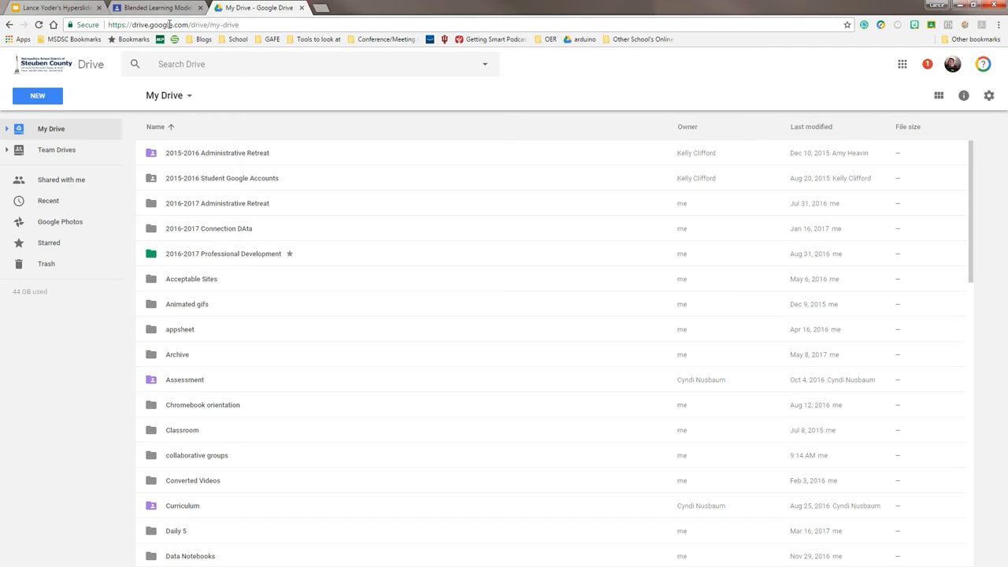
{"action": "left_click", "coordinate": [52, 9]}
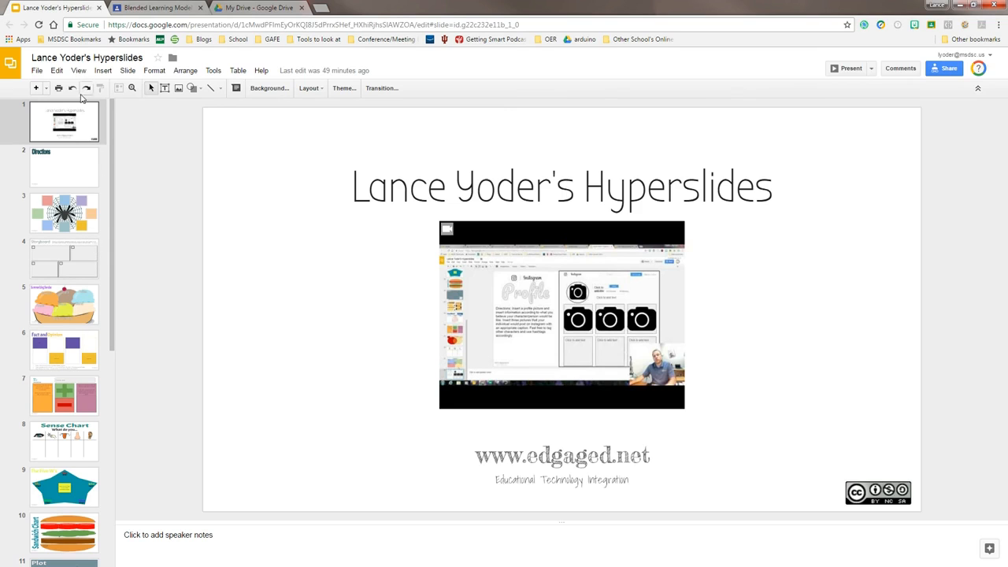
Start a copy of the Hyperslides presentation, replacing "Copy of" at the beginning of its name with "Falcons".
{"action": "left_click", "coordinate": [37, 70]}
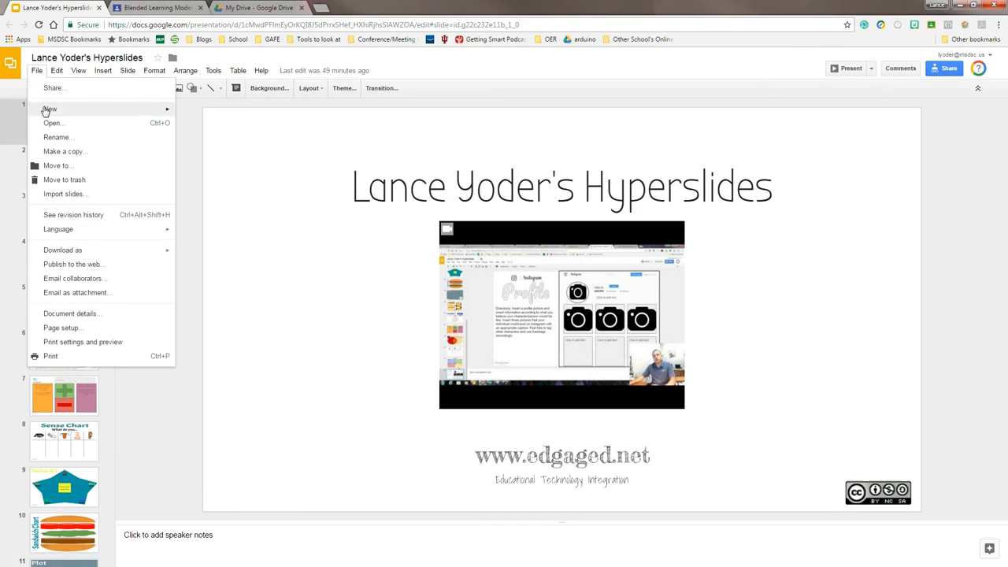
{"action": "left_click", "coordinate": [63, 152]}
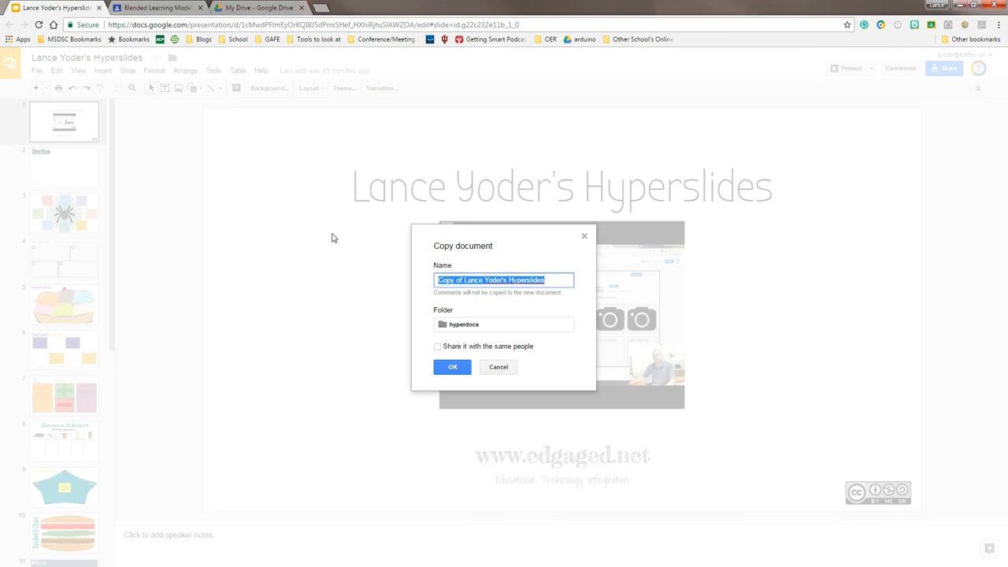
{"action": "left_click", "coordinate": [464, 279]}
{"action": "left_click_drag", "start_coordinate": [464, 279], "coordinate": [366, 267]}
{"action": "type", "text": "Falcons"}
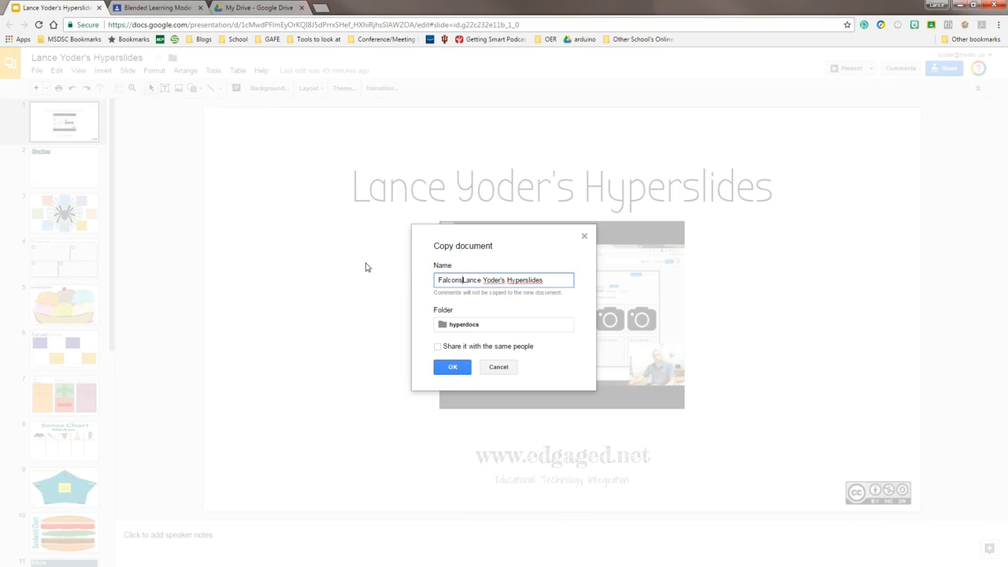
Save the copy in the Classroom folder "Blended Learning Model This is a test class" and close the original presentation.
{"action": "left_click", "coordinate": [454, 326]}
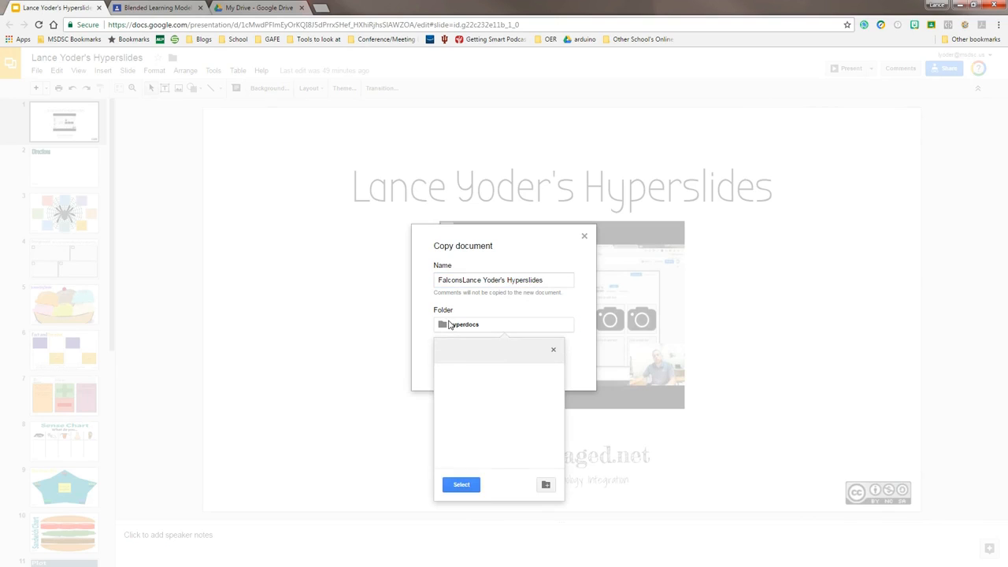
{"action": "left_click", "coordinate": [446, 351]}
{"action": "left_click_drag", "start_coordinate": [560, 371], "coordinate": [561, 398]}
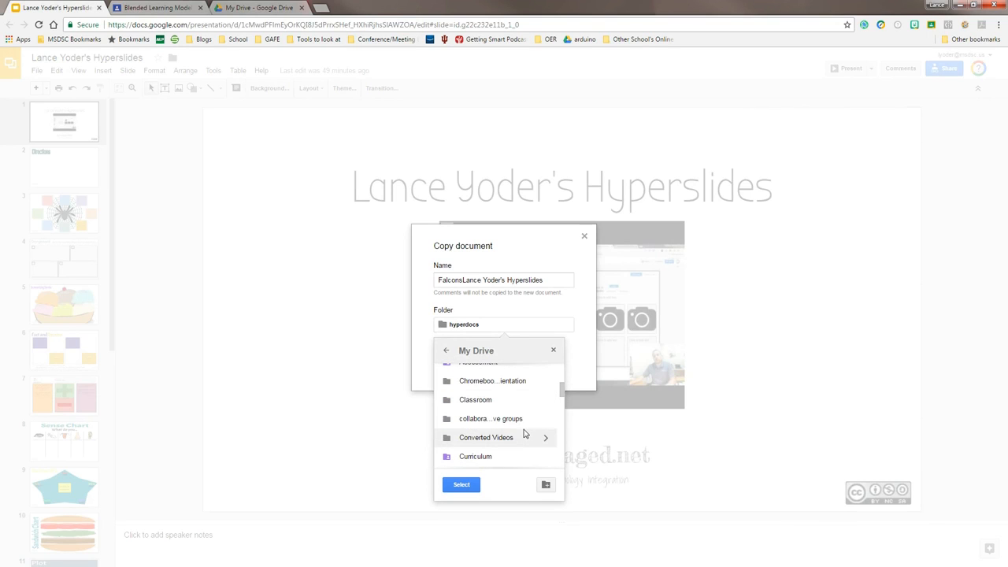
{"action": "left_click", "coordinate": [544, 400]}
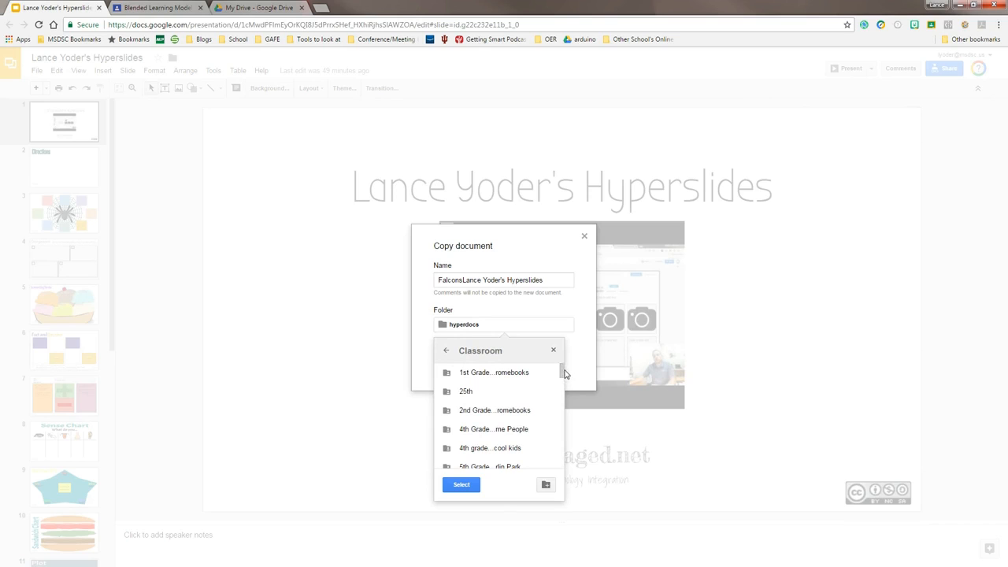
{"action": "left_click_drag", "start_coordinate": [563, 375], "coordinate": [561, 397]}
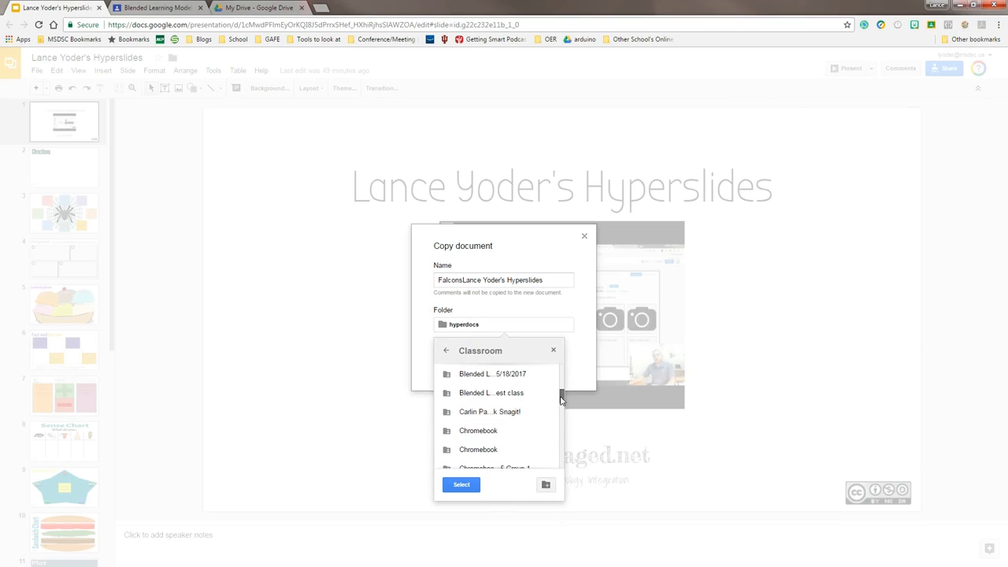
{"action": "left_click", "coordinate": [516, 393]}
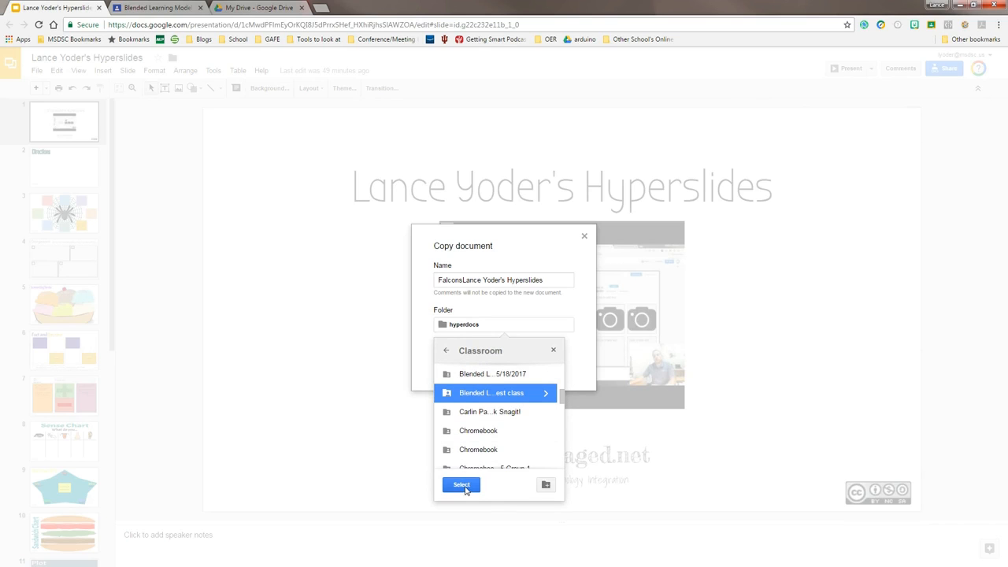
{"action": "left_click", "coordinate": [462, 485]}
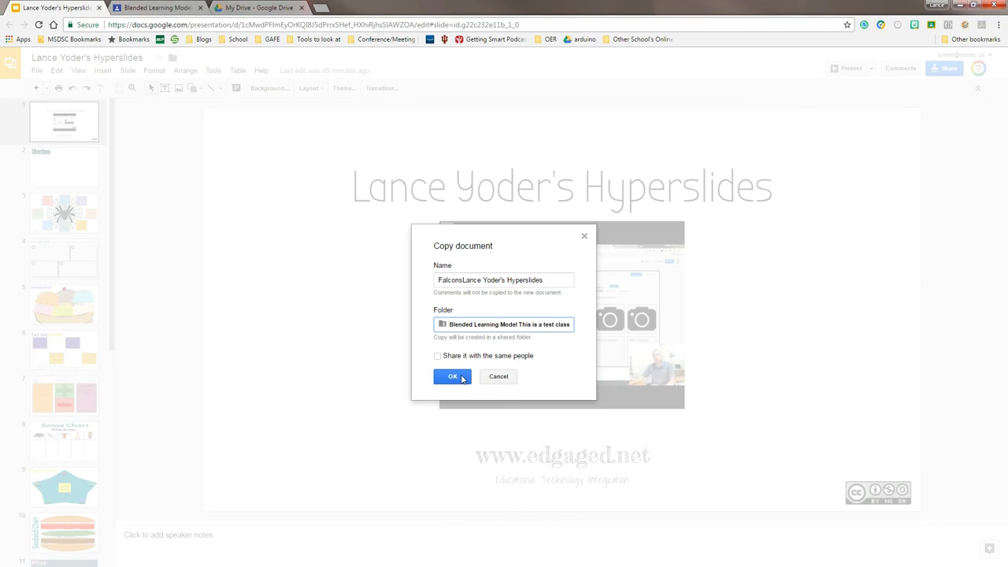
{"action": "left_click", "coordinate": [462, 378]}
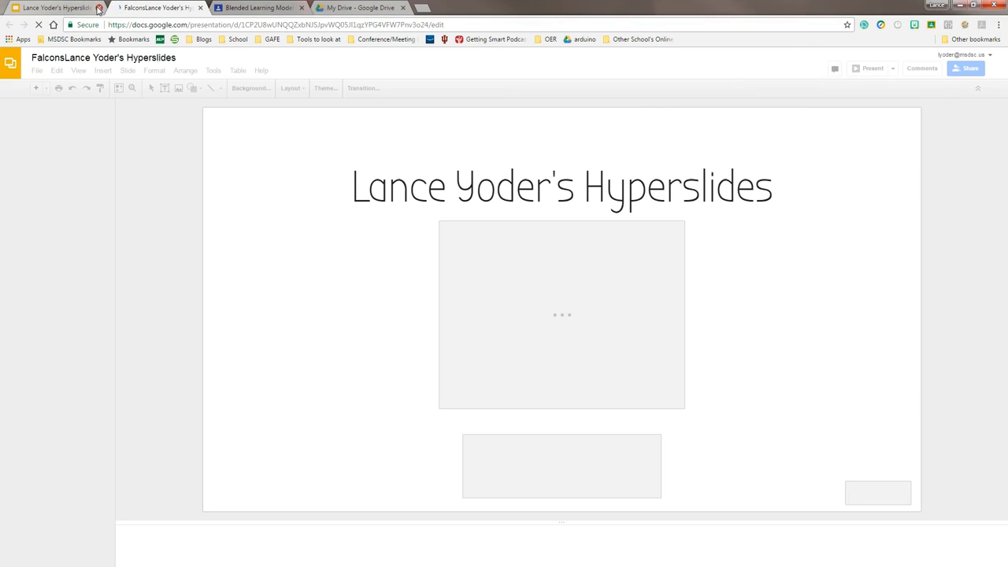
{"action": "left_click", "coordinate": [98, 8]}
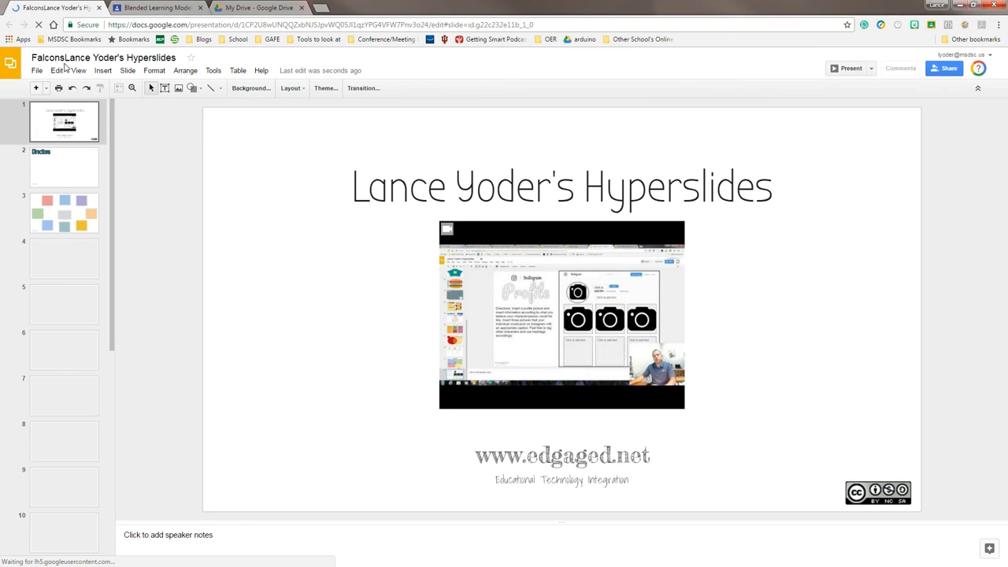
Switch to Google Classroom and create an assignment titled "hyperdoc" with the instructions "work together".
{"action": "key", "text": "ctrl+Tab"}
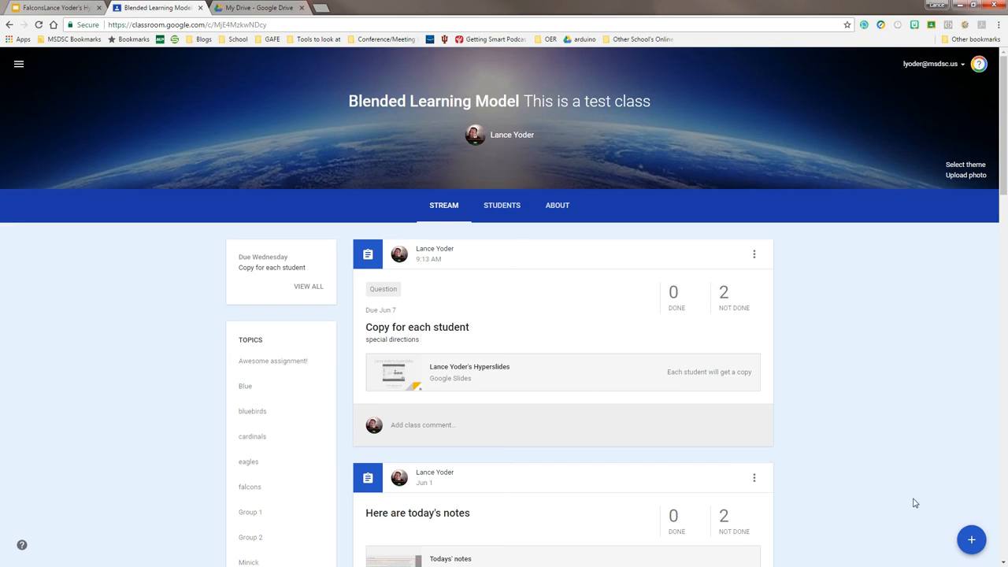
{"action": "mouse_move", "coordinate": [970, 539]}
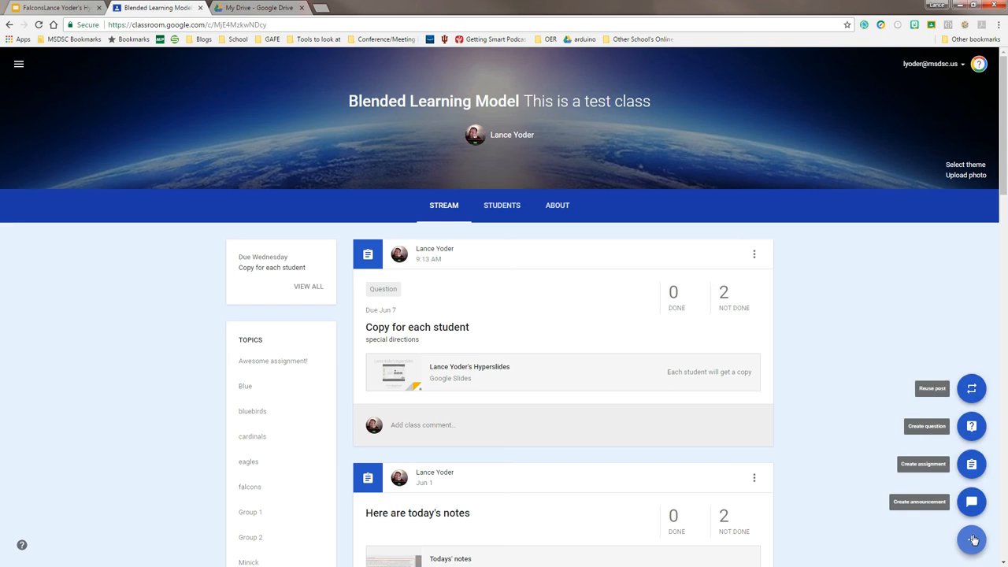
{"action": "left_click", "coordinate": [971, 463]}
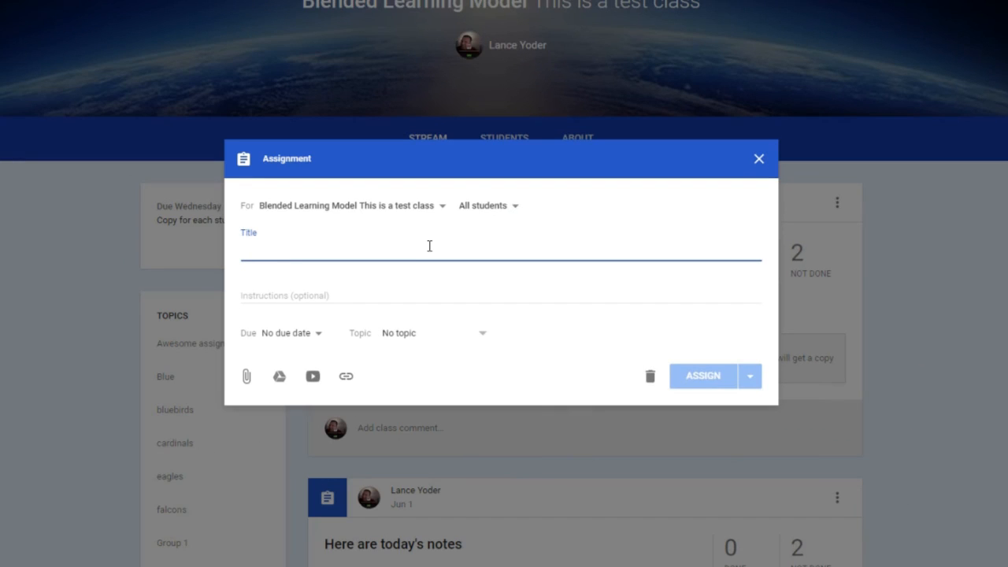
{"action": "type", "text": "hyperdoc"}
{"action": "key", "text": "Tab"}
{"action": "type", "text": "work togeth"}
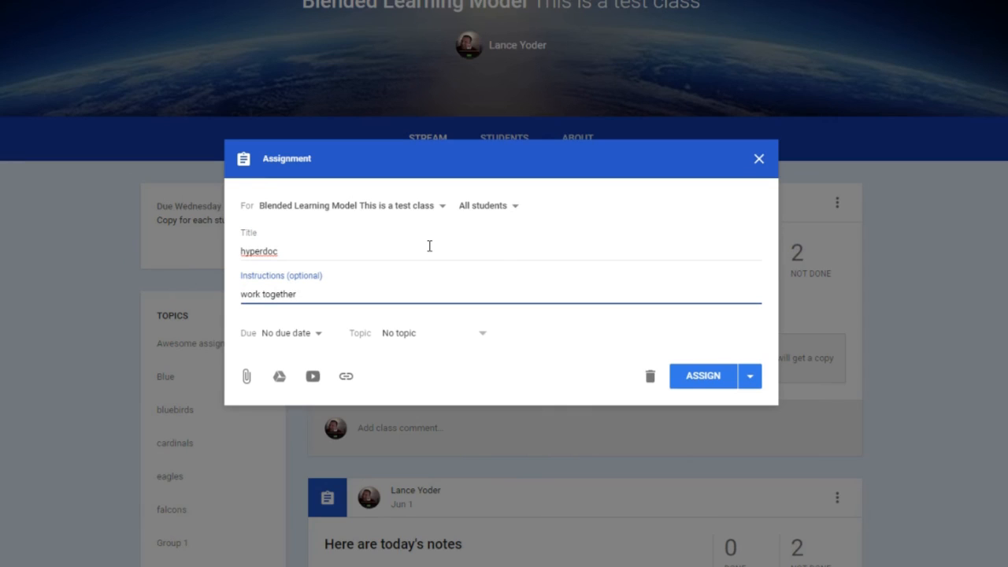
Set the assignment's due date to Jun 7, 2017 and its topic to falcons.
{"action": "left_click", "coordinate": [313, 333]}
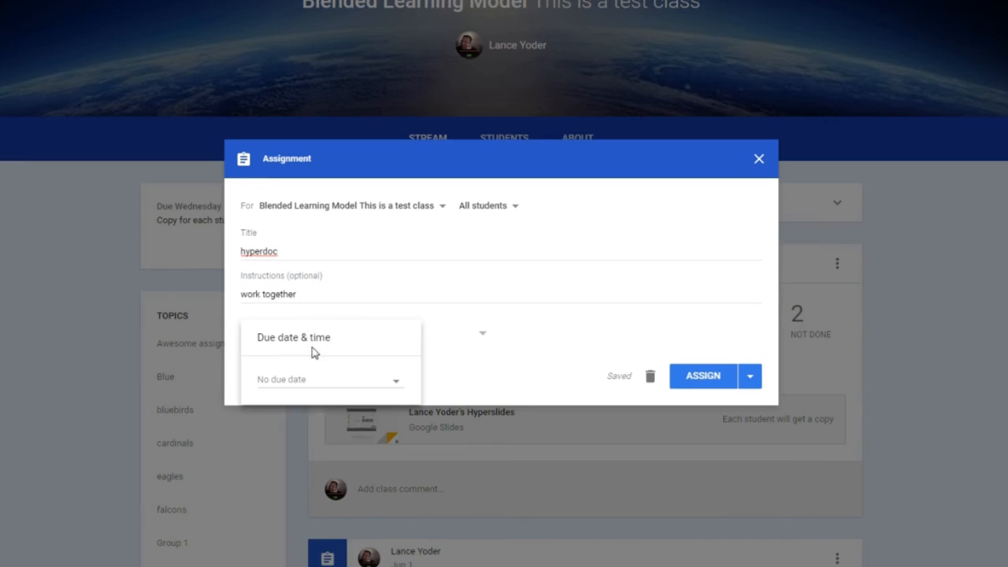
{"action": "left_click", "coordinate": [320, 379]}
{"action": "left_click", "coordinate": [338, 474]}
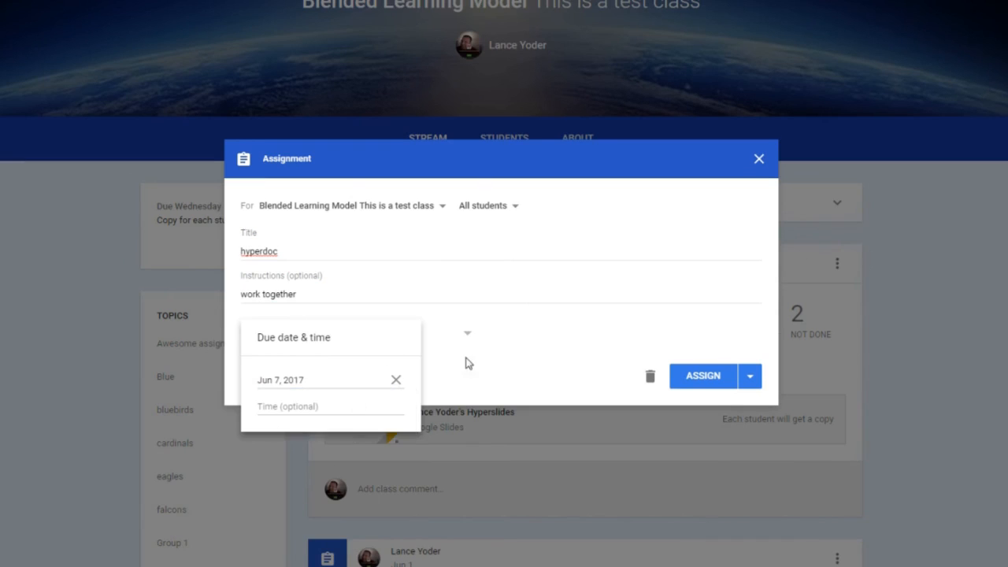
{"action": "left_click", "coordinate": [465, 363]}
{"action": "left_click", "coordinate": [467, 336]}
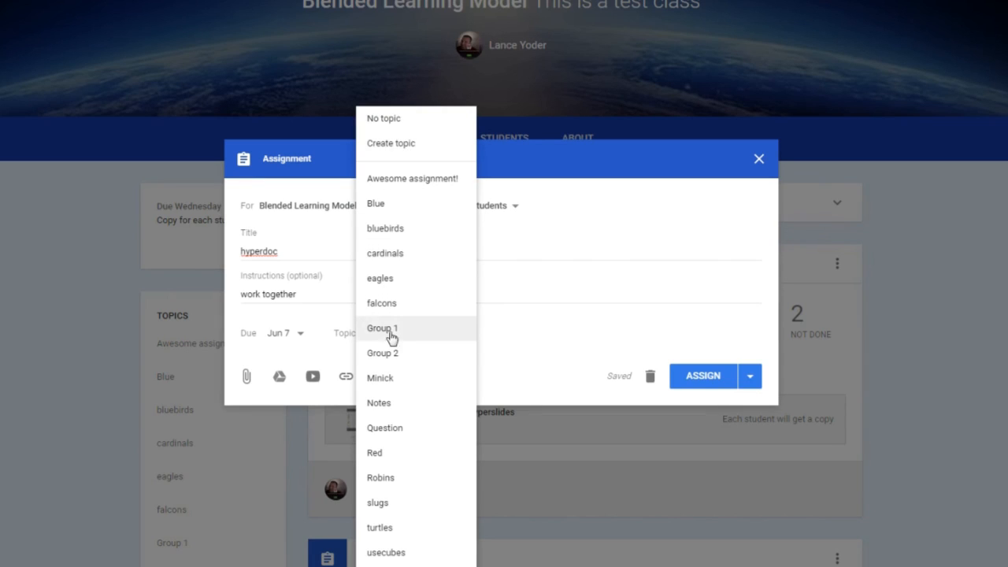
{"action": "left_click", "coordinate": [386, 302]}
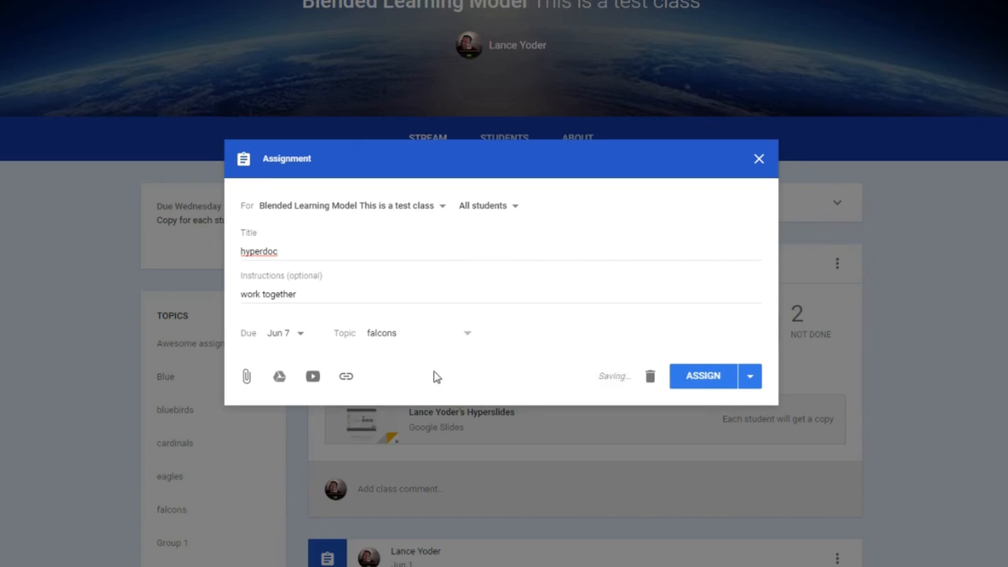
Attach the Falcons copy of the Hyperslides from Drive to the assignment and allow students to edit the file.
{"action": "left_click", "coordinate": [280, 376]}
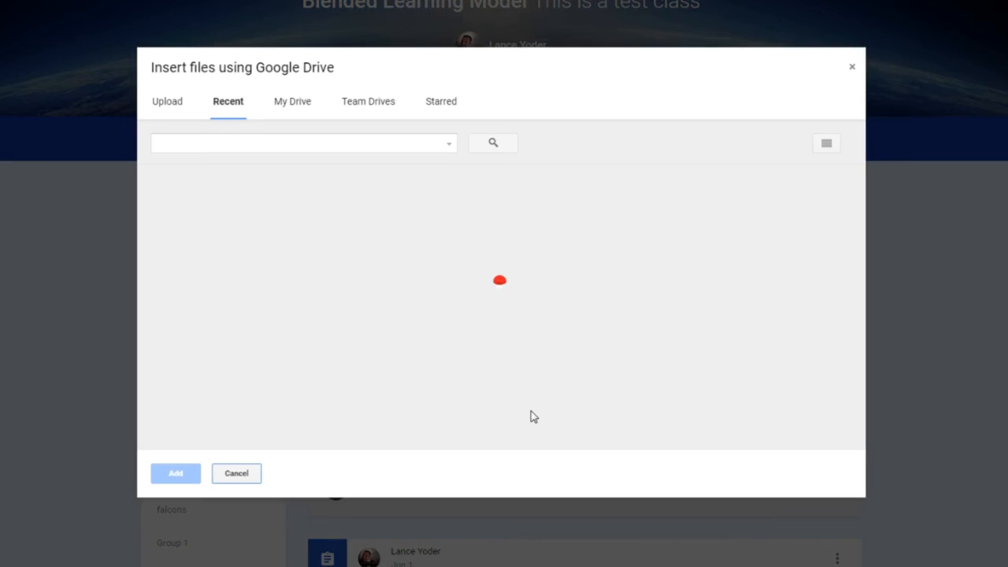
{"action": "left_click", "coordinate": [188, 219]}
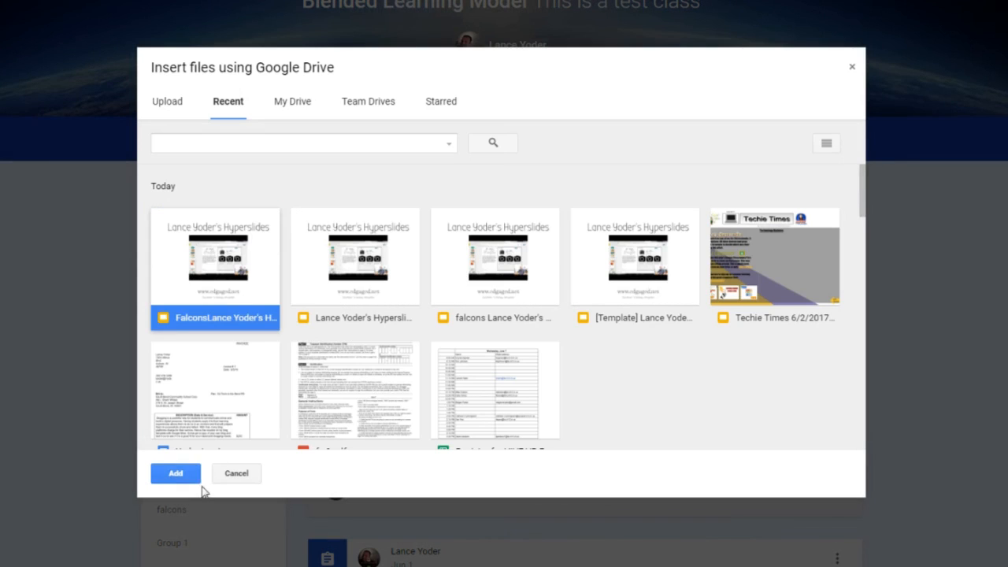
{"action": "left_click", "coordinate": [187, 476]}
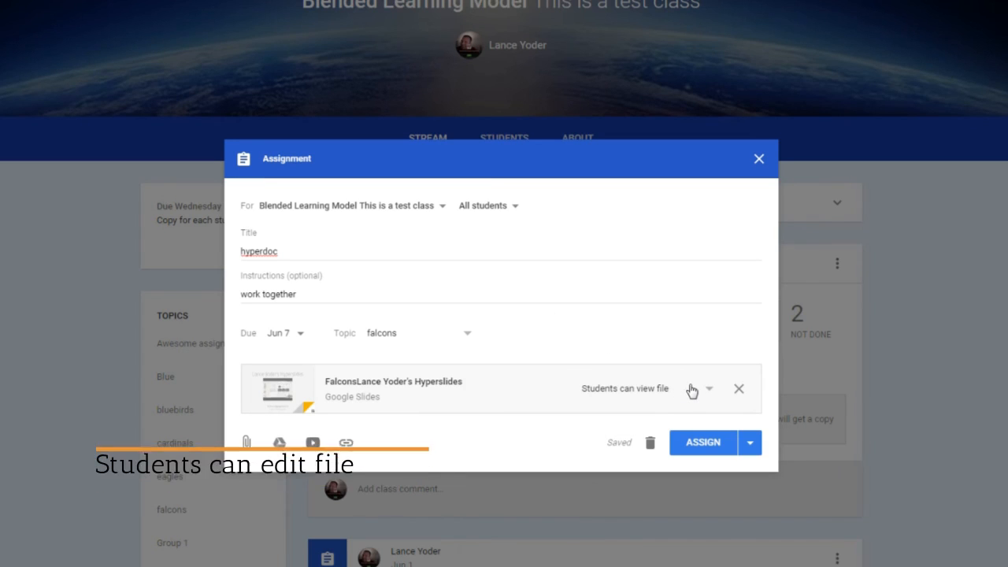
{"action": "left_click", "coordinate": [707, 389]}
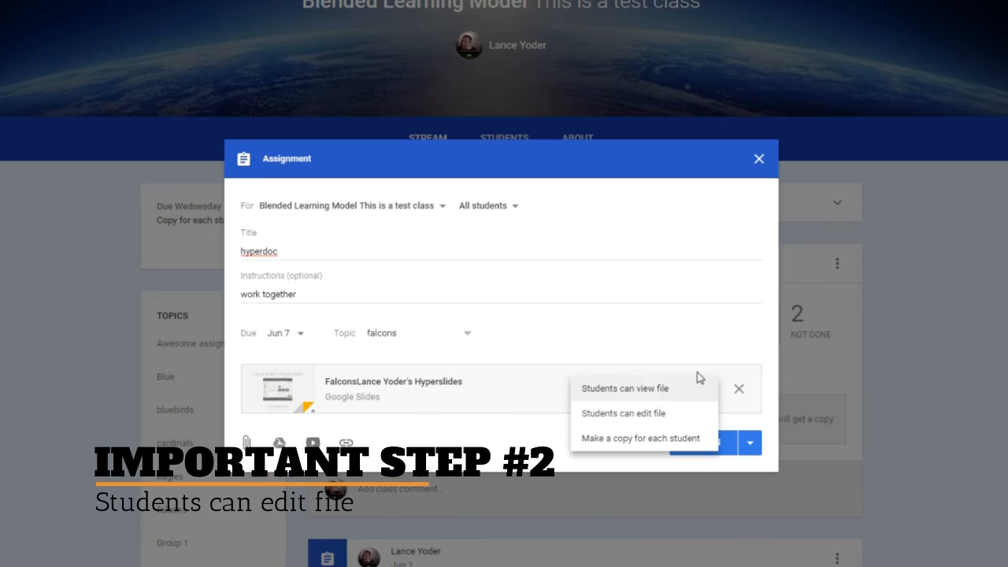
{"action": "left_click", "coordinate": [643, 416]}
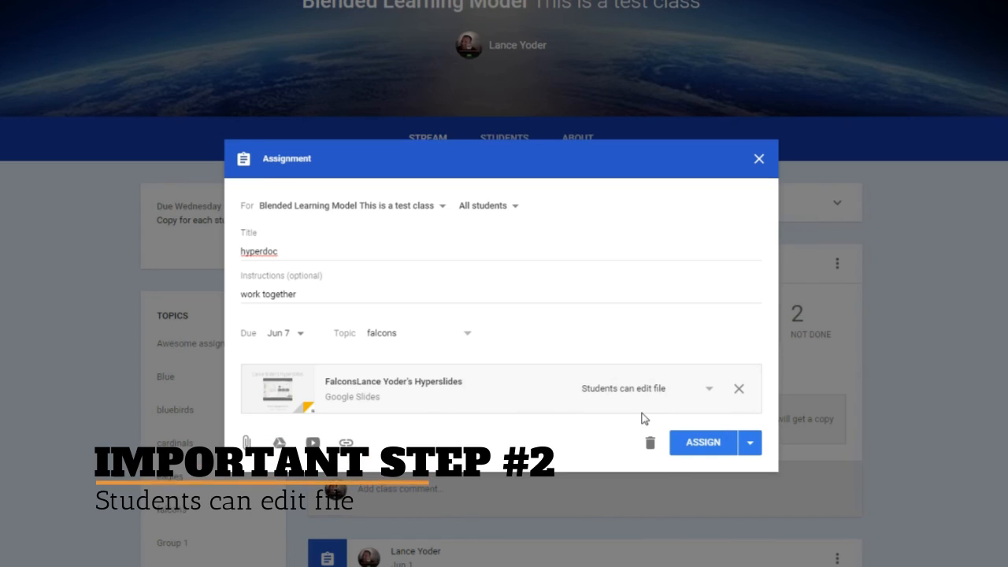
Restrict the assignment's recipients to the first individual student listed instead of all students.
{"action": "left_click", "coordinate": [511, 205]}
{"action": "left_click", "coordinate": [474, 249]}
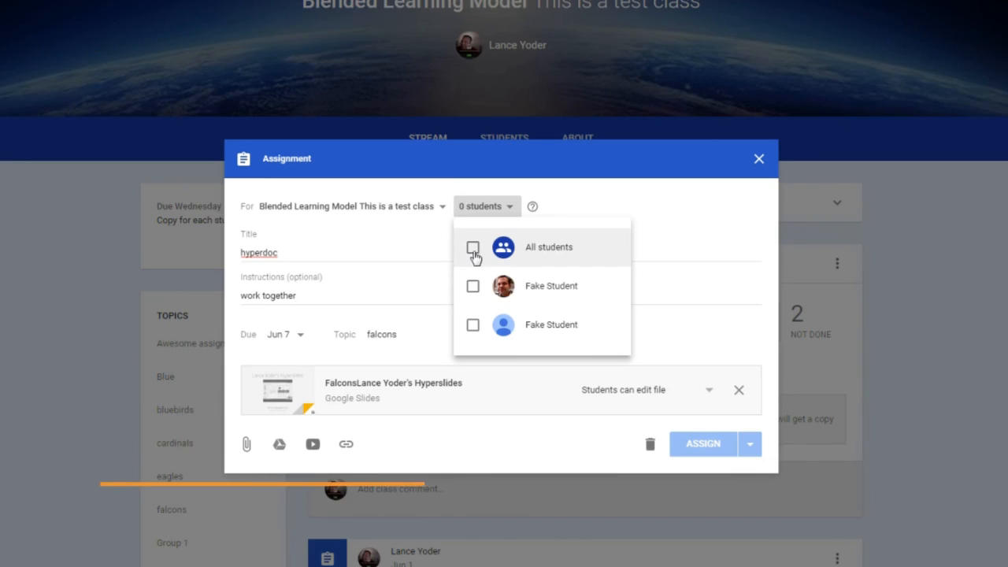
{"action": "left_click", "coordinate": [473, 288]}
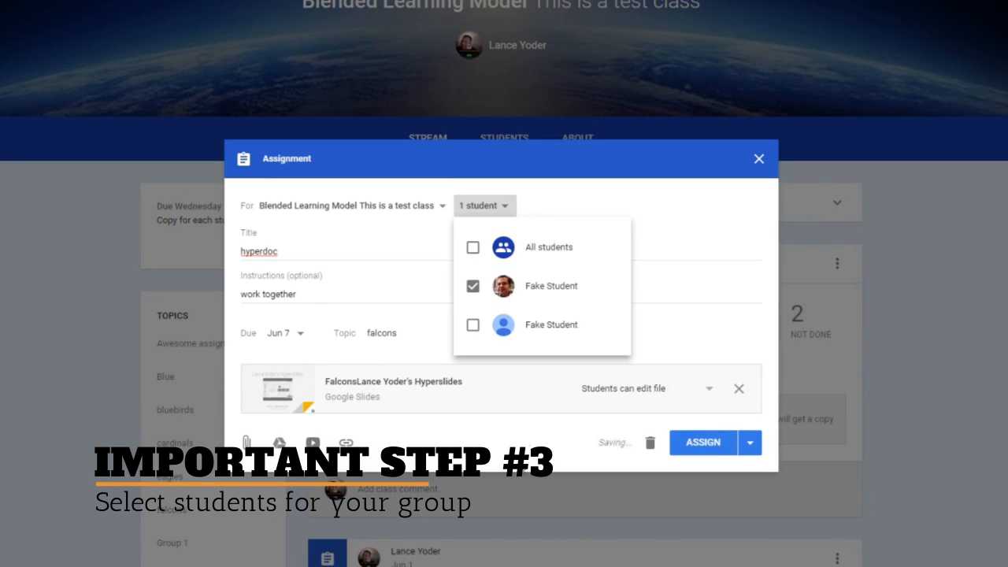
Post the falcons hyperdoc assignment to the selected student.
{"action": "left_click", "coordinate": [507, 475]}
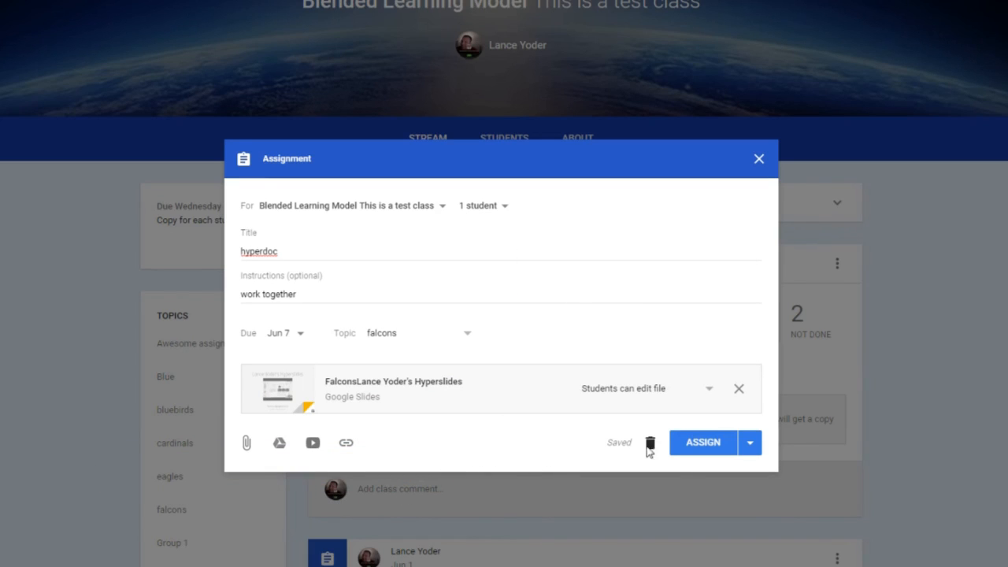
{"action": "left_click", "coordinate": [749, 444]}
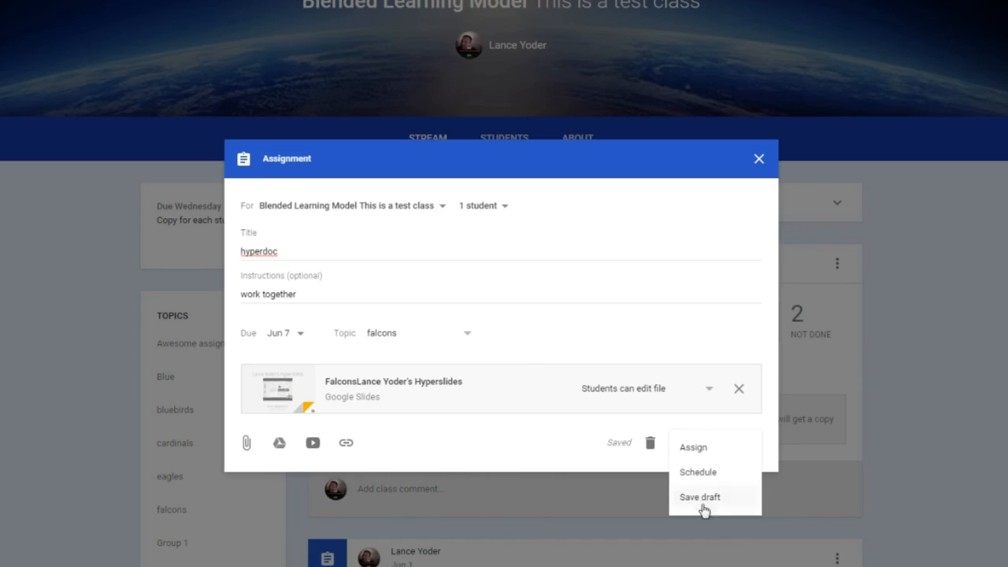
{"action": "left_click", "coordinate": [496, 447]}
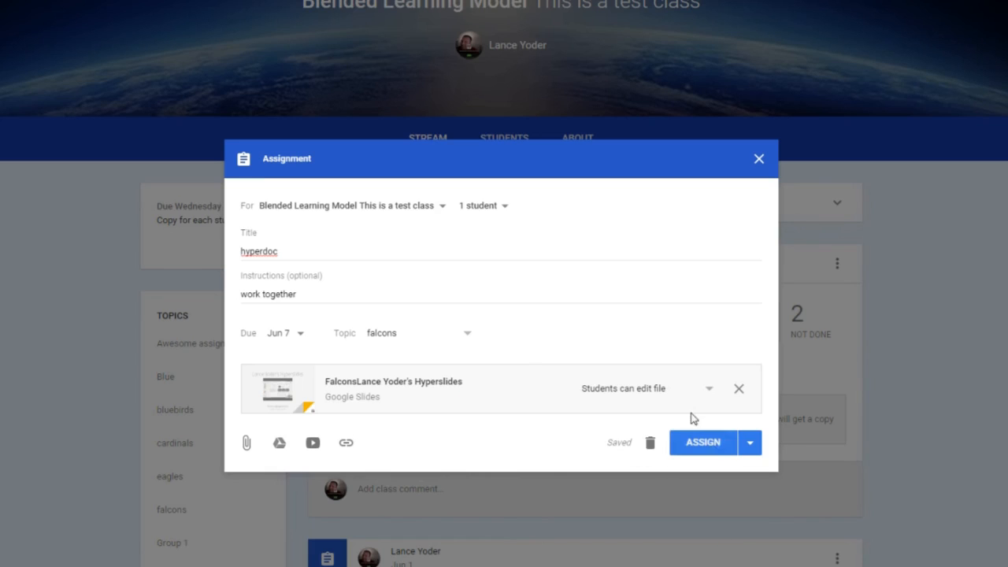
{"action": "left_click", "coordinate": [719, 449]}
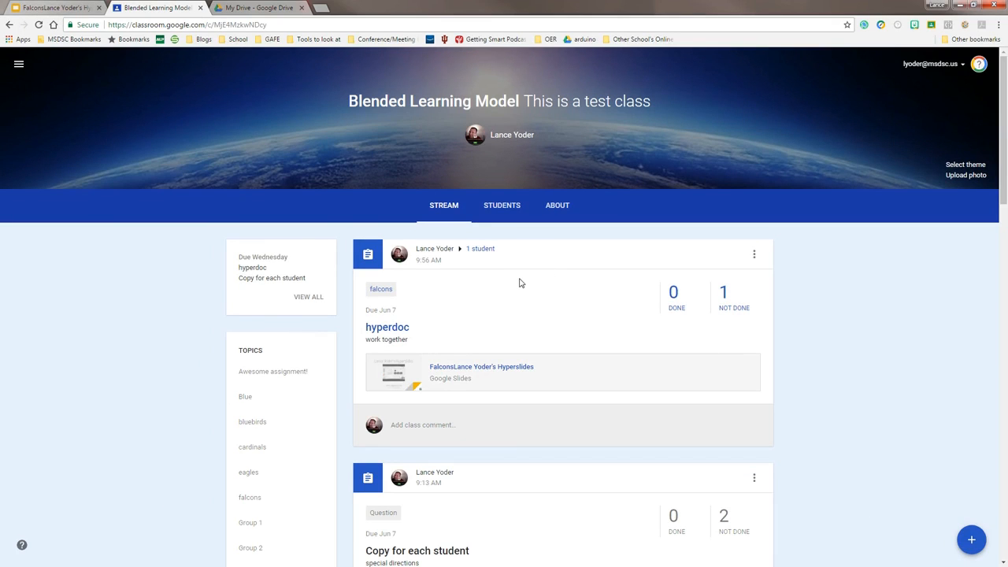
{"action": "left_click", "coordinate": [54, 8]}
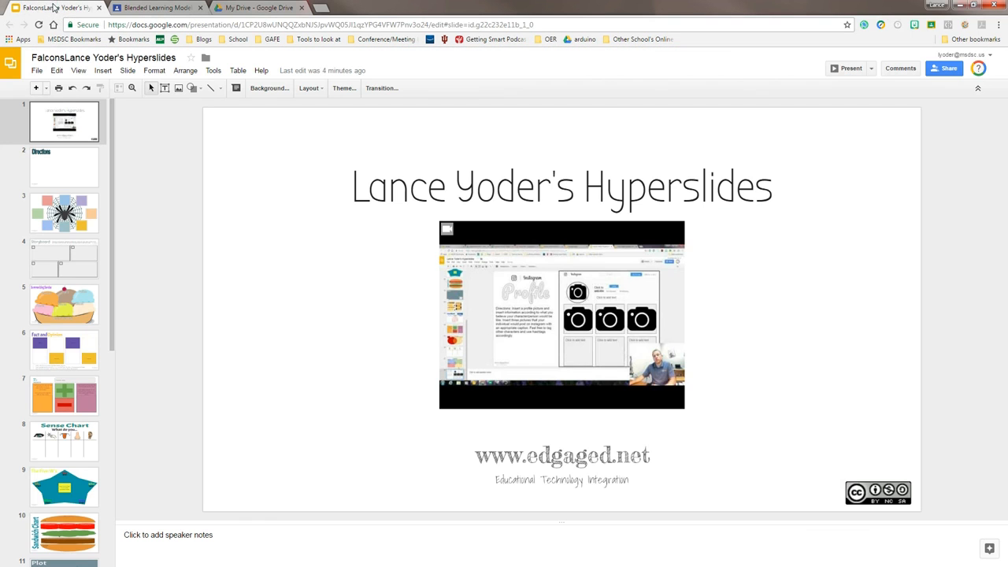
{"action": "left_click", "coordinate": [126, 8]}
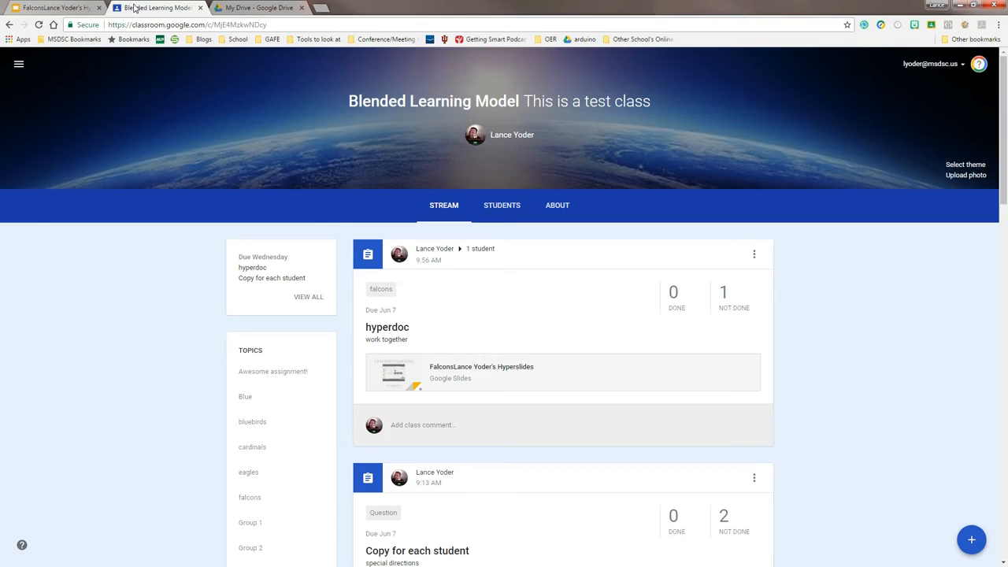
{"action": "left_click", "coordinate": [71, 7]}
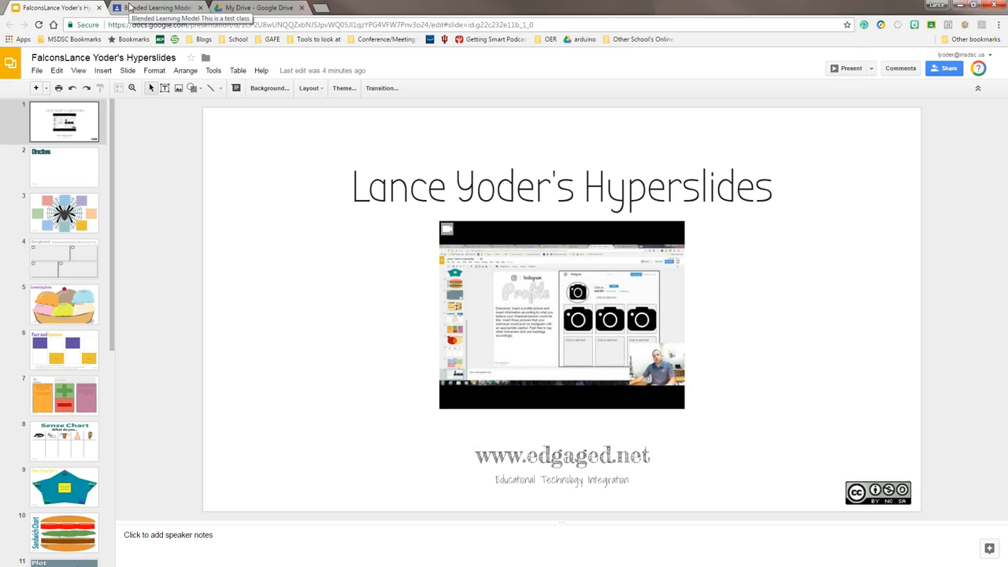
{"action": "left_click", "coordinate": [129, 7]}
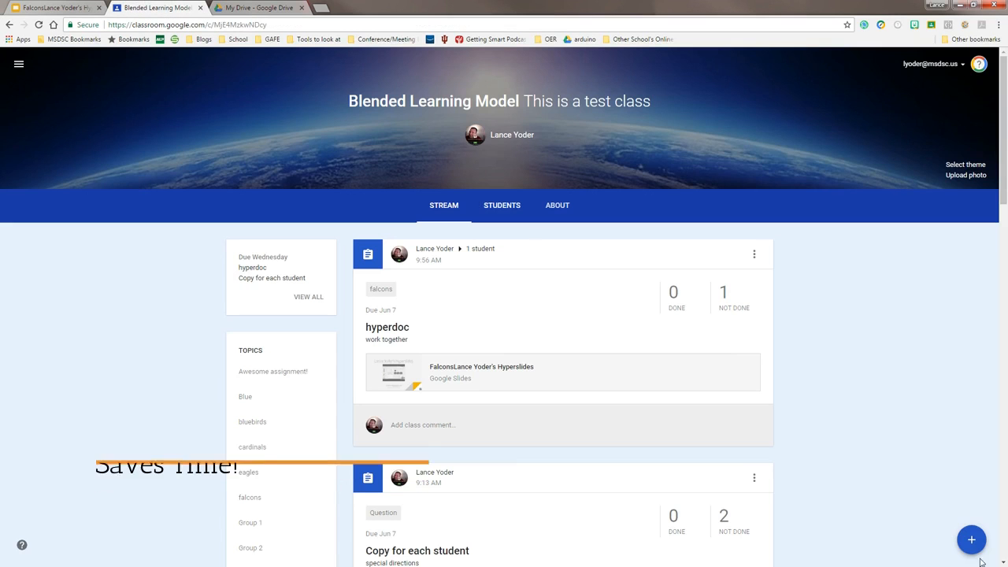
Reuse the falcons hyperdoc post from this class, creating new copies of all attachments.
{"action": "mouse_move", "coordinate": [971, 539]}
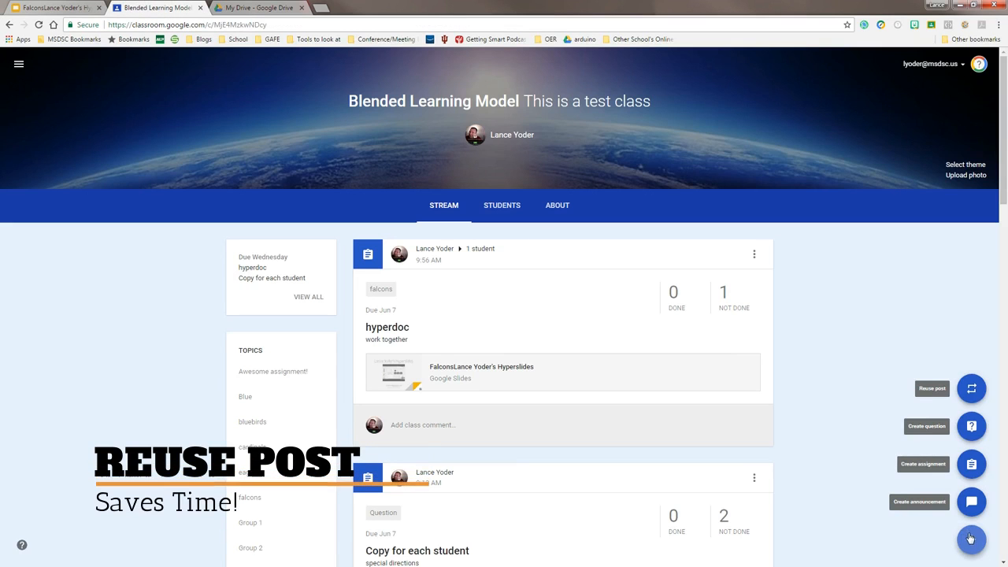
{"action": "left_click", "coordinate": [971, 389]}
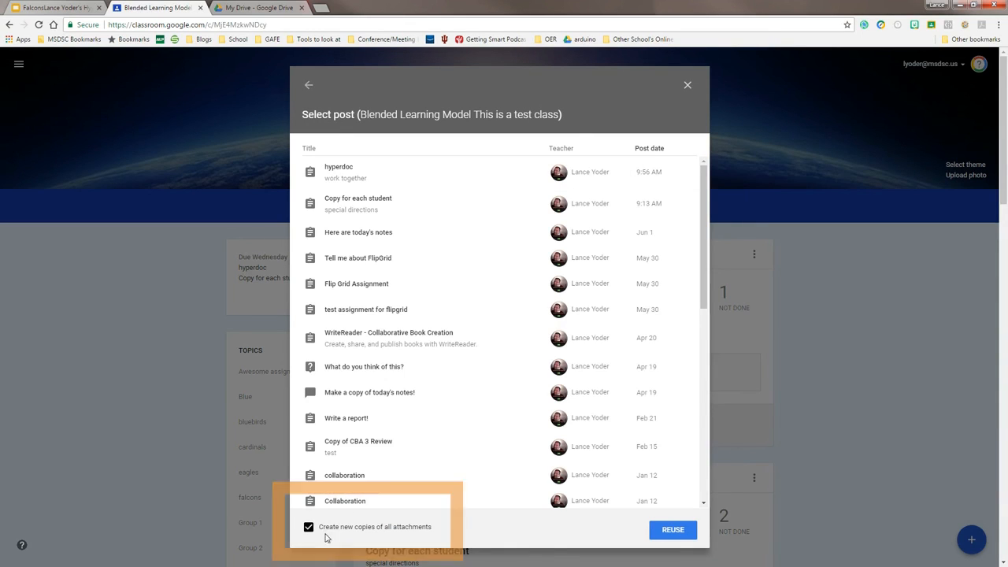
{"action": "left_click", "coordinate": [671, 532]}
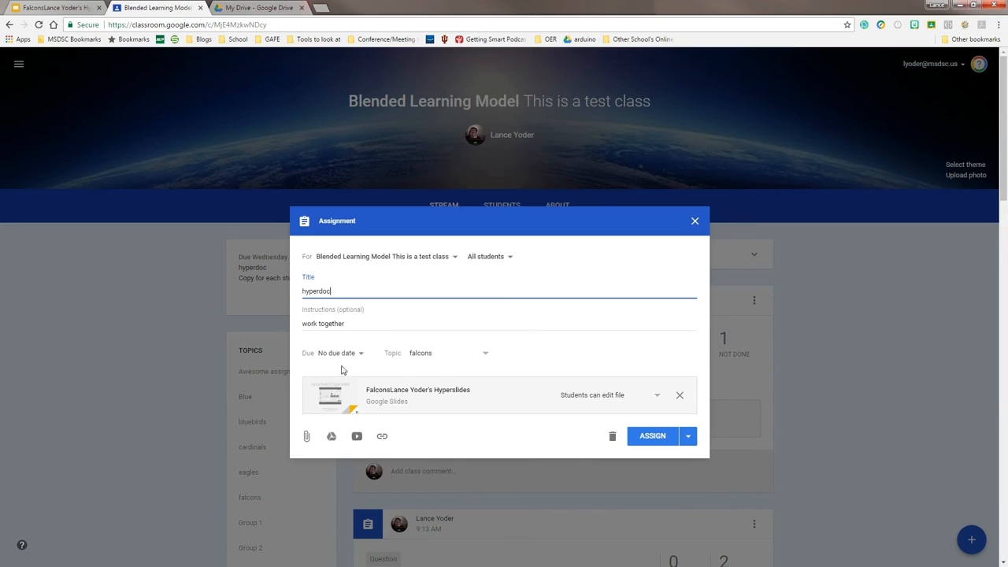
Set the reused assignment's due date to Jun 7, 2017 and its topic to bluebirds.
{"action": "left_click", "coordinate": [351, 353]}
{"action": "left_click", "coordinate": [366, 396]}
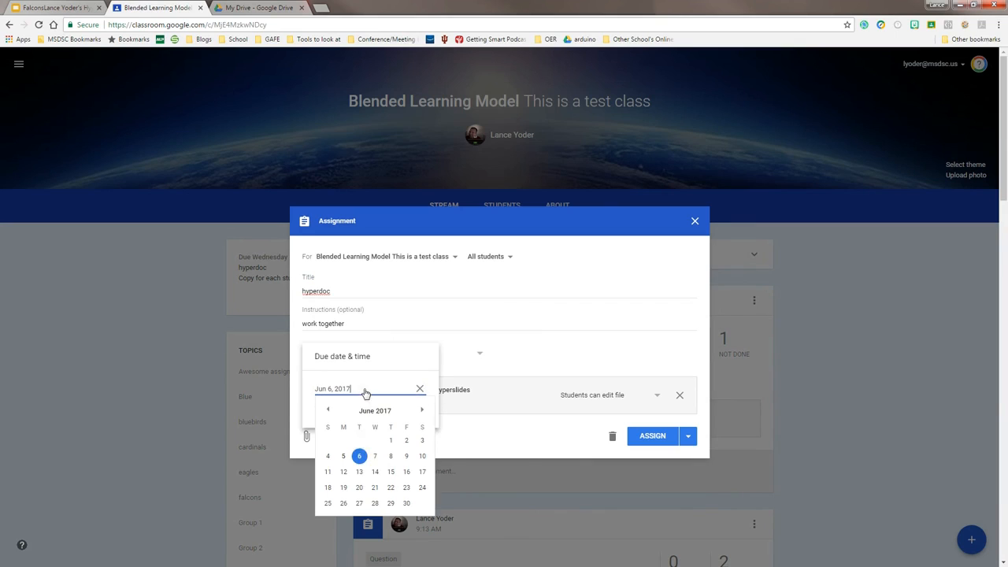
{"action": "left_click", "coordinate": [375, 456]}
{"action": "left_click", "coordinate": [551, 345]}
{"action": "left_click", "coordinate": [471, 353]}
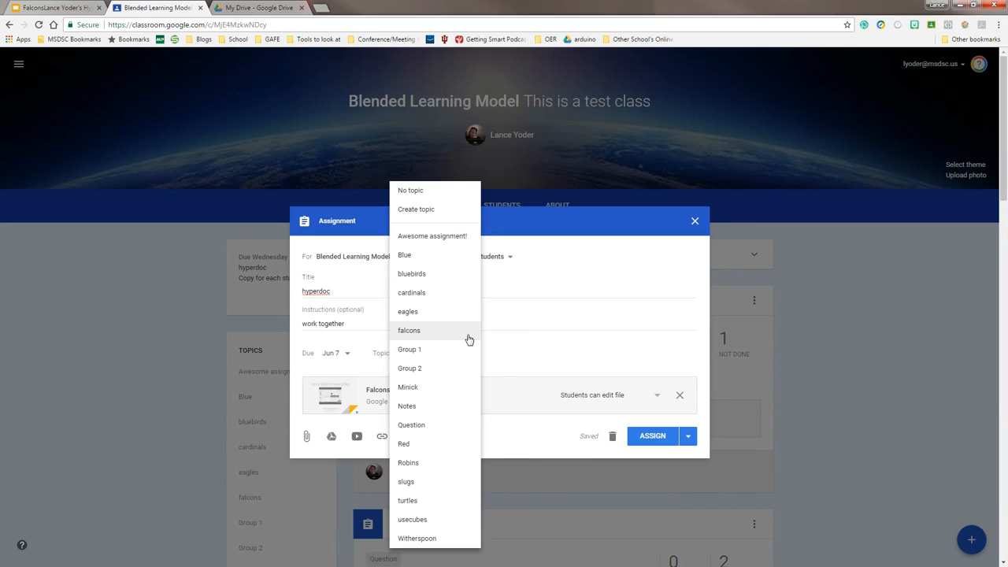
{"action": "left_click", "coordinate": [414, 274]}
Open the attached Hyperslides copy and replace the "Falcons" prefix in its file name with "Bluebirds", then return to the assignment.
{"action": "left_click", "coordinate": [416, 395]}
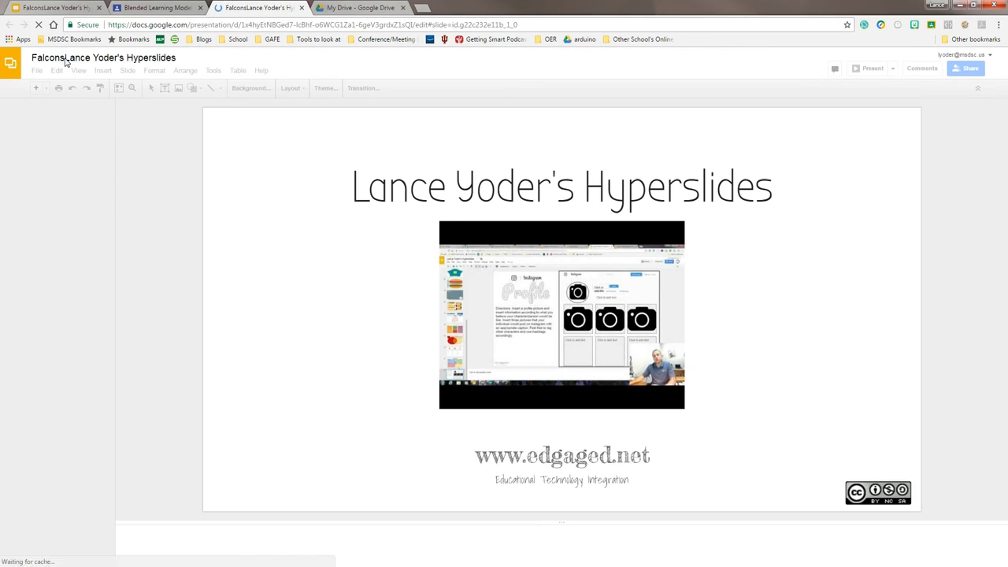
{"action": "left_click", "coordinate": [65, 62]}
{"action": "key", "text": "BackSpace"}
{"action": "key", "text": "BackSpace"}
{"action": "key", "text": "BackSpace"}
{"action": "key", "text": "BackSpace"}
{"action": "key", "text": "BackSpace"}
{"action": "key", "text": "BackSpace"}
{"action": "key", "text": "BackSpace"}
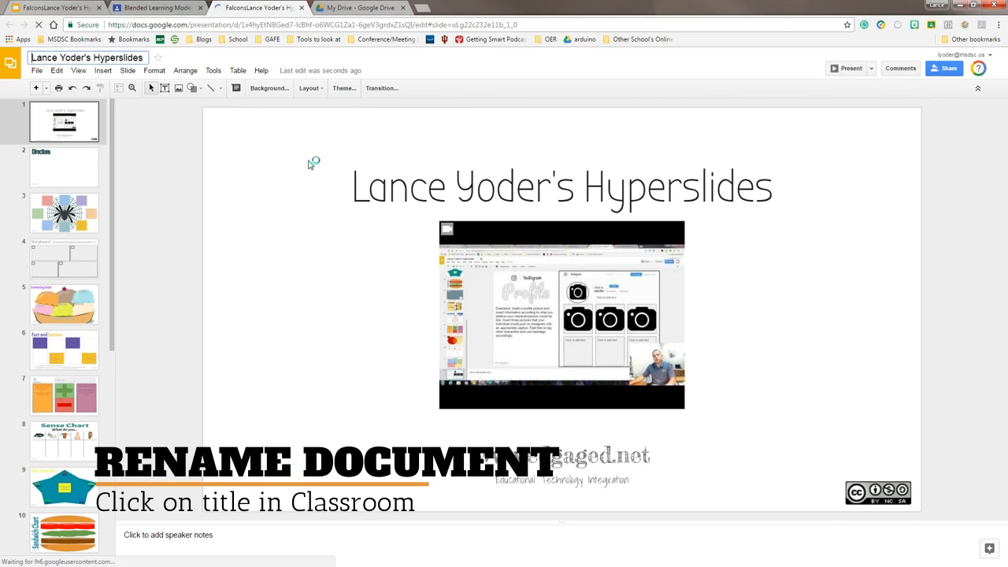
{"action": "type", "text": "Bluebirds"}
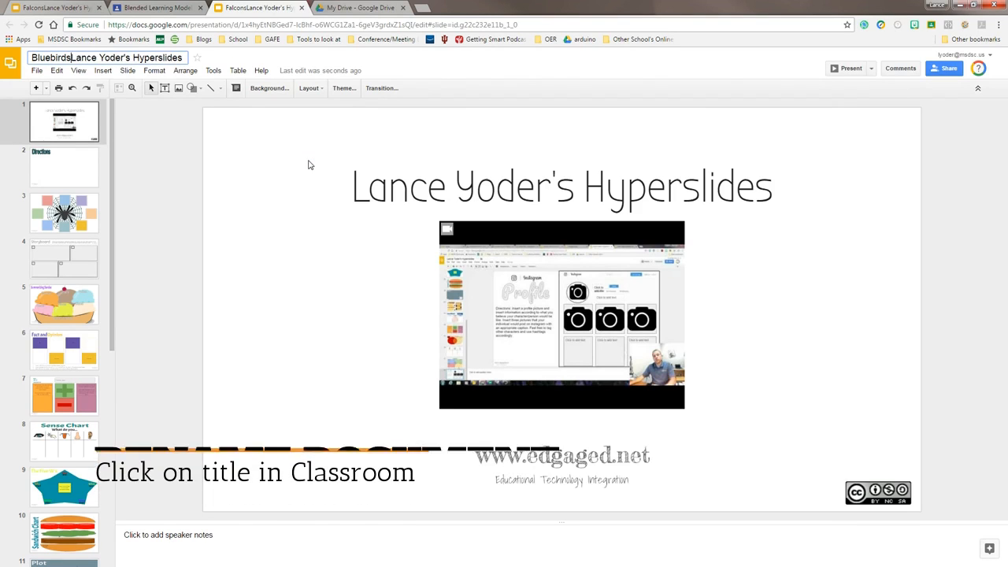
{"action": "key", "text": "Return"}
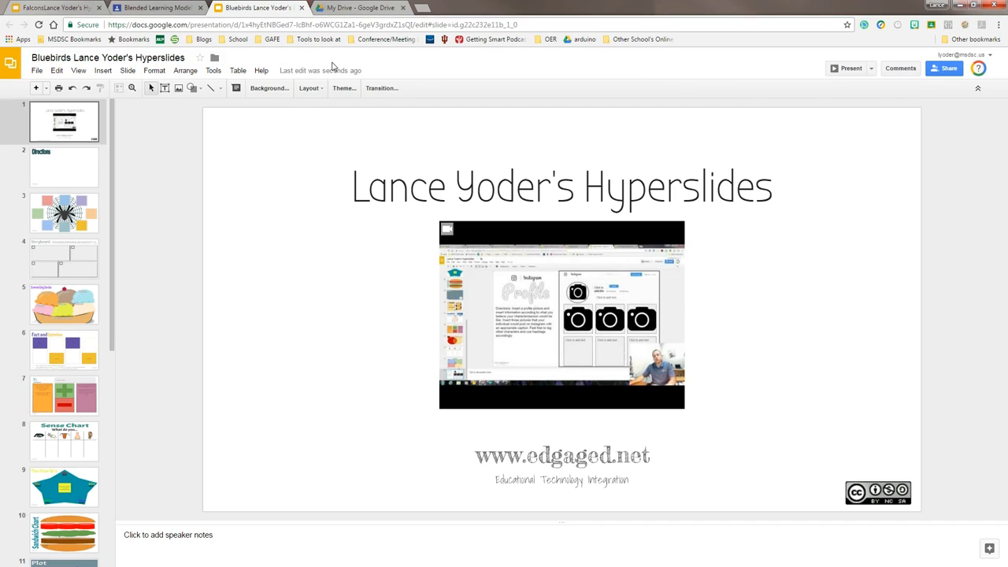
{"action": "left_click", "coordinate": [302, 8]}
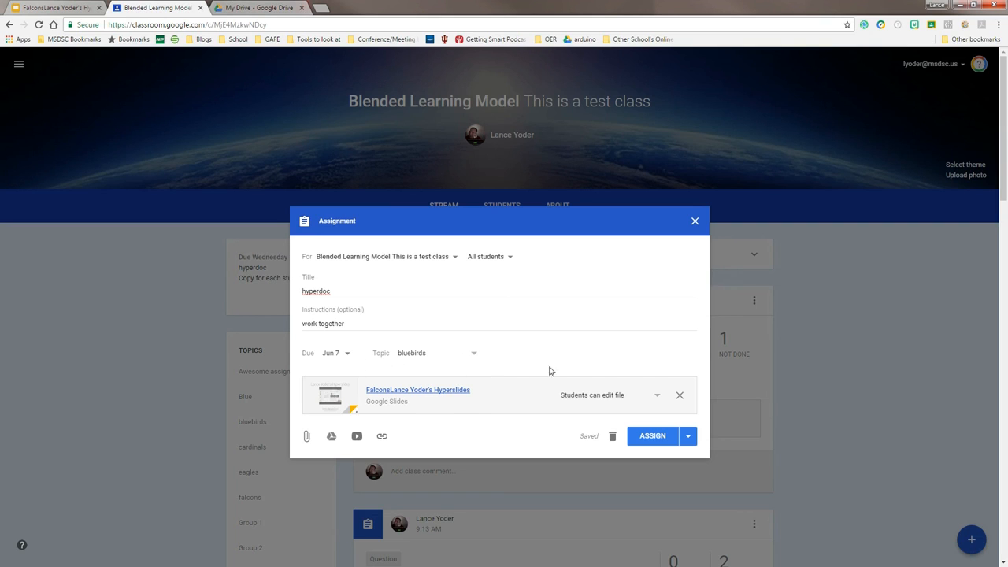
Restrict the bluebirds assignment to the second individual student listed and assign it.
{"action": "left_click", "coordinate": [496, 257]}
{"action": "left_click", "coordinate": [478, 288]}
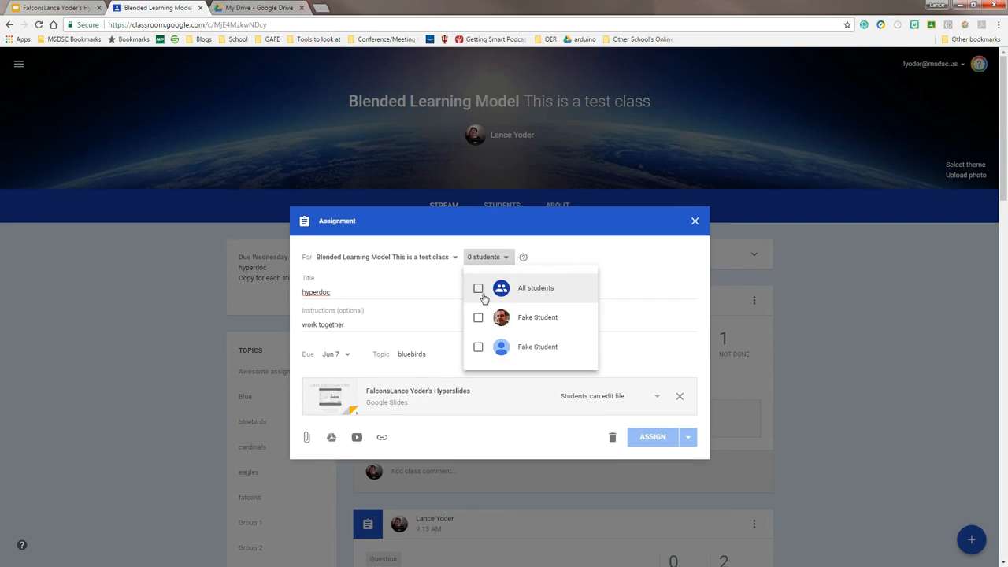
{"action": "left_click", "coordinate": [478, 346]}
{"action": "left_click", "coordinate": [646, 307]}
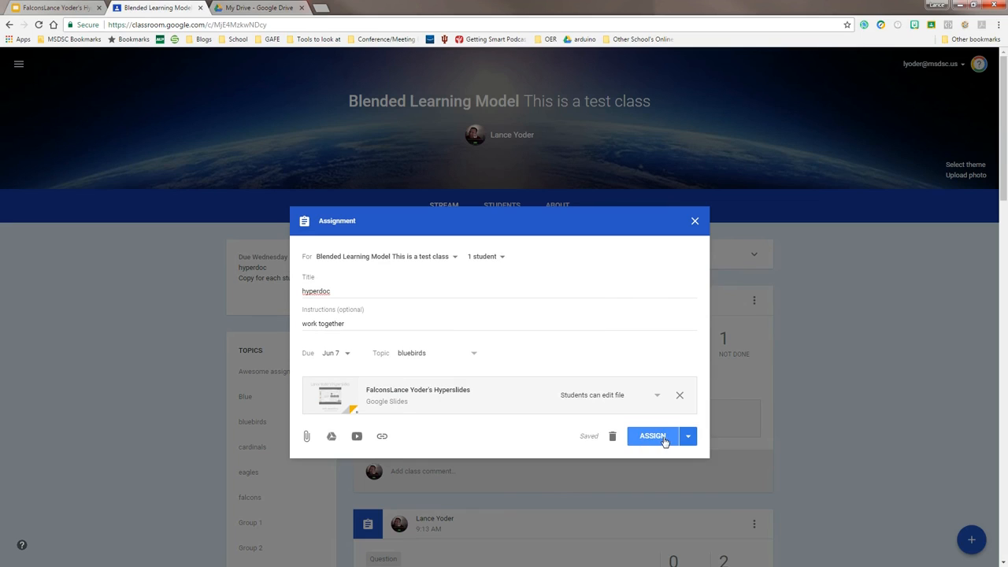
{"action": "left_click", "coordinate": [664, 440]}
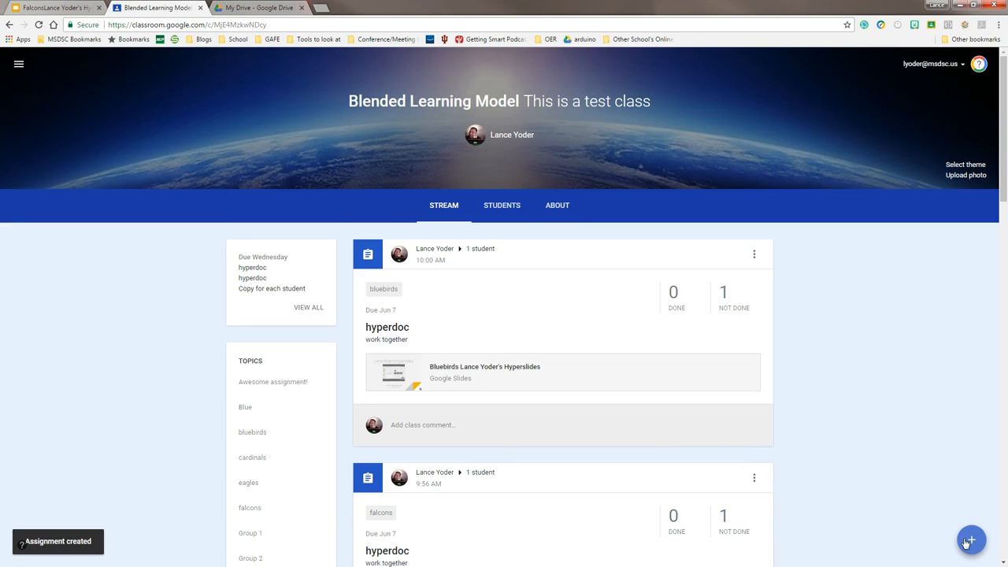
Reuse the bluebirds hyperdoc post with a Jun 7 due date and change its topic to eagles.
{"action": "mouse_move", "coordinate": [968, 540]}
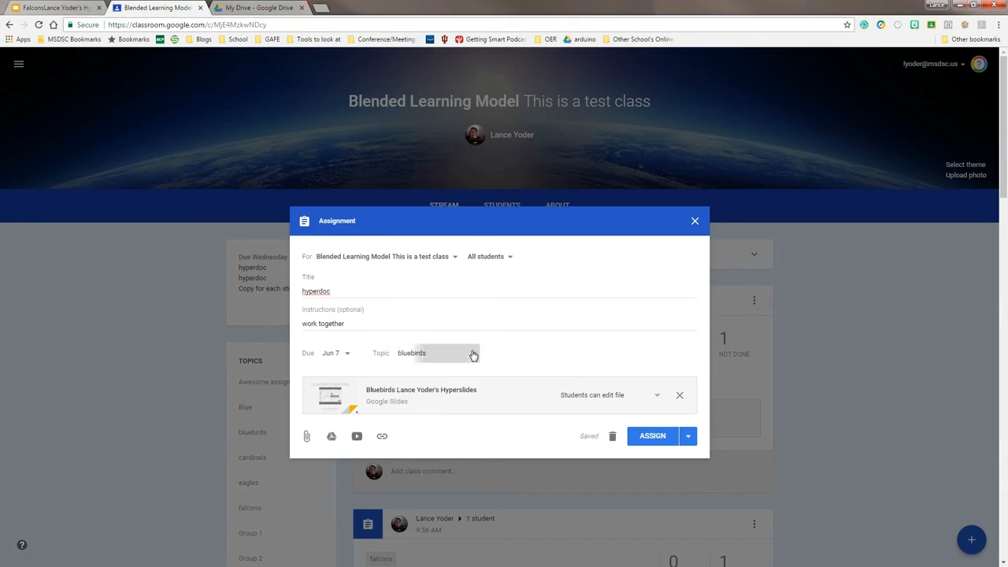
{"action": "left_click", "coordinate": [473, 354]}
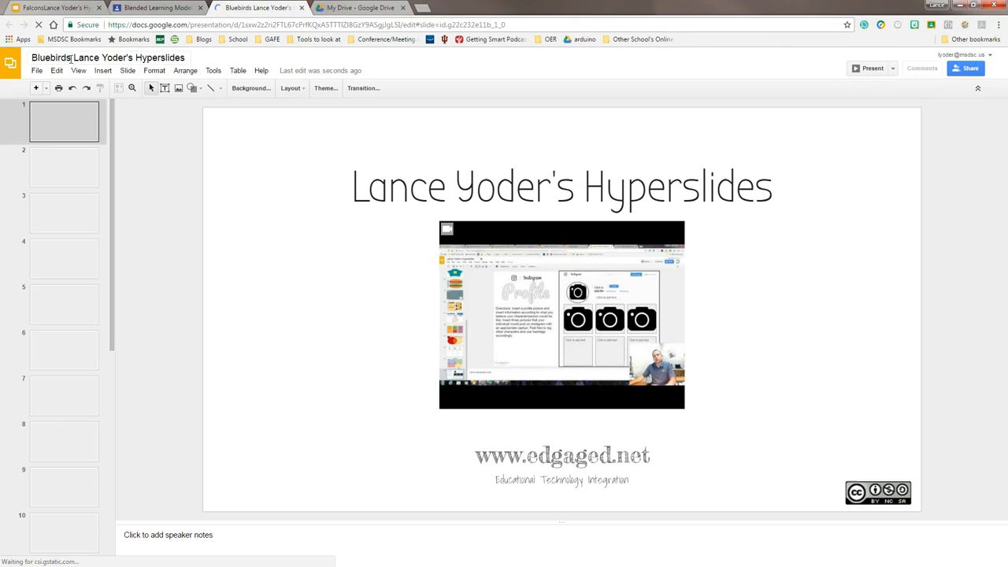
Replace the "Bluebirds" prefix in the attached presentation's file name with "Eagles" and return to the assignment.
{"action": "left_click_drag", "start_coordinate": [72, 58], "coordinate": [18, 61]}
{"action": "type", "text": "Eagles"}
{"action": "key", "text": "Return"}
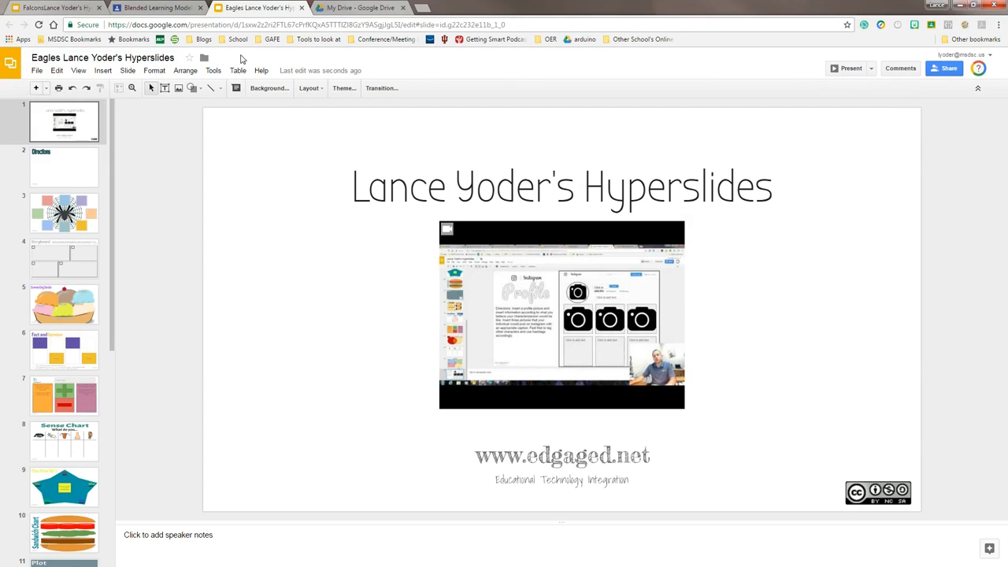
{"action": "left_click", "coordinate": [302, 7]}
{"action": "left_click", "coordinate": [152, 8]}
Restrict the eagles assignment to the first individual student listed and assign it.
{"action": "left_click", "coordinate": [488, 257]}
{"action": "left_click", "coordinate": [479, 289]}
{"action": "left_click", "coordinate": [478, 317]}
{"action": "left_click", "coordinate": [570, 419]}
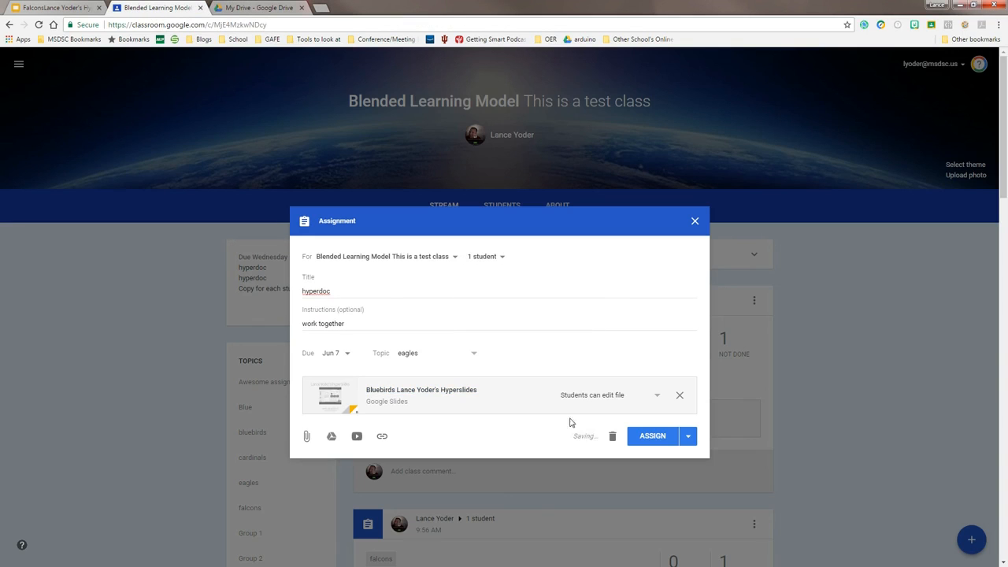
{"action": "left_click", "coordinate": [658, 440]}
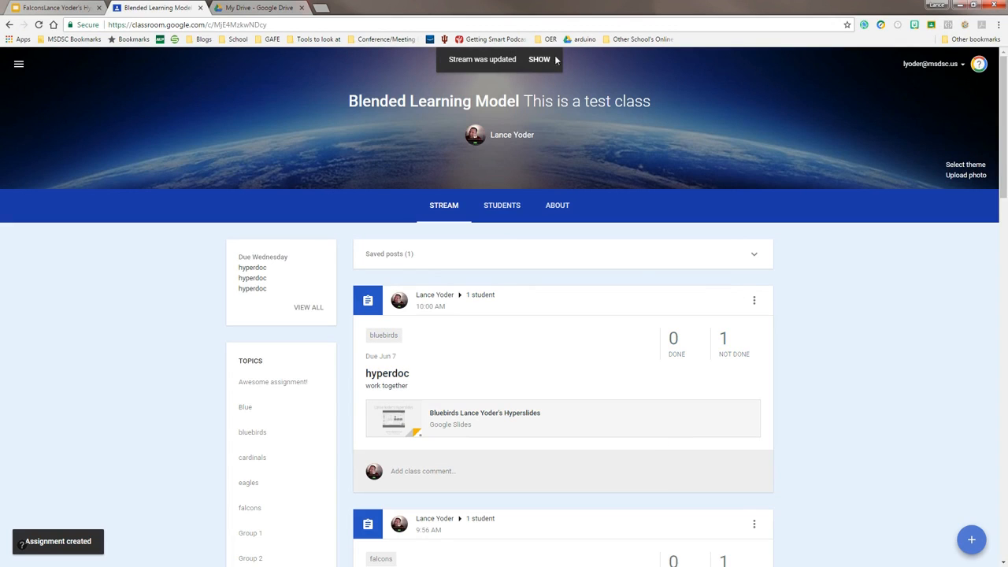
Refresh the class stream and view the posts filtered by the eagles, falcons and bluebirds topics.
{"action": "left_click", "coordinate": [555, 60]}
{"action": "scroll", "coordinate": [248, 332], "scroll_direction": "down", "scroll_amount": 3}
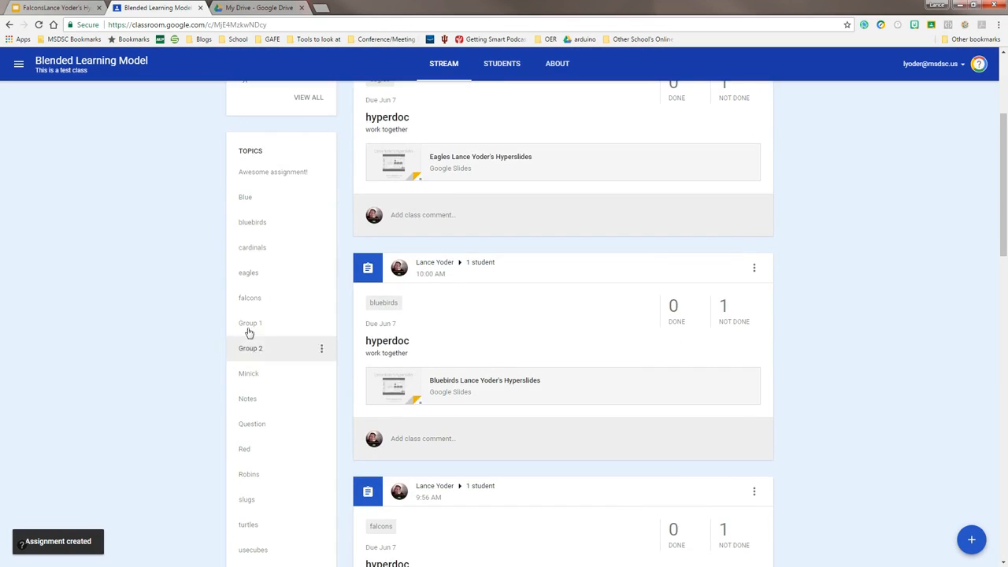
{"action": "left_click", "coordinate": [284, 278]}
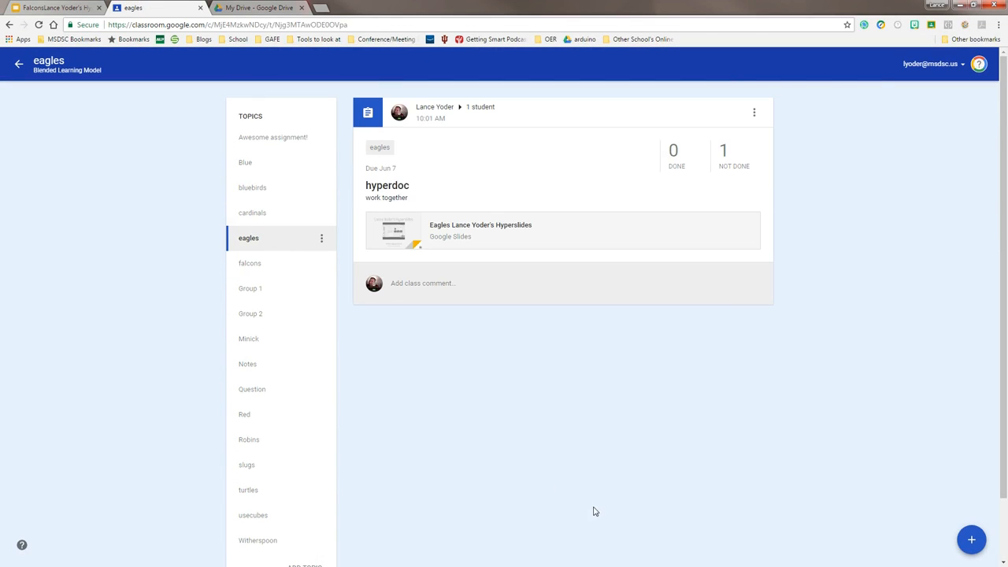
{"action": "left_click", "coordinate": [252, 268]}
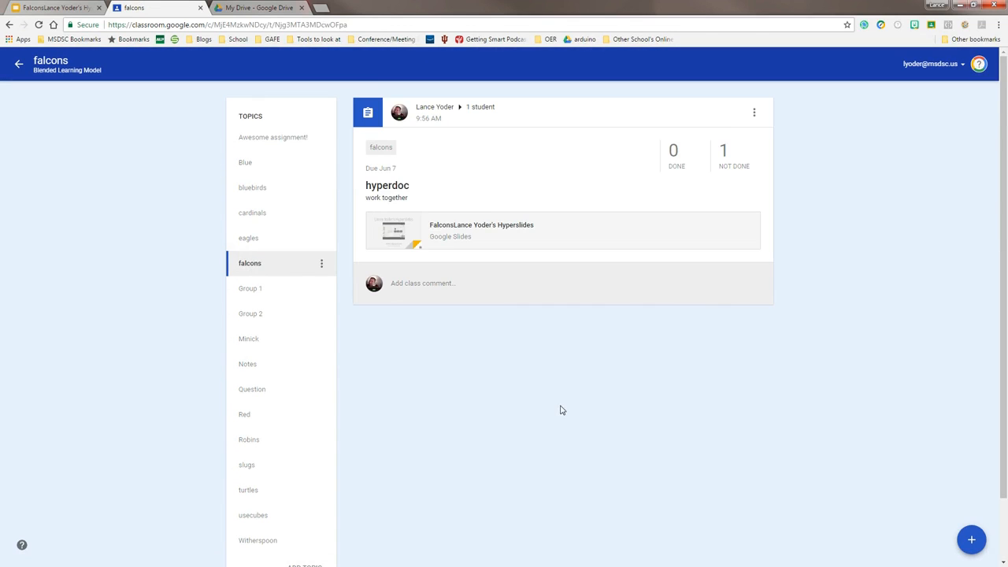
{"action": "left_click", "coordinate": [263, 189]}
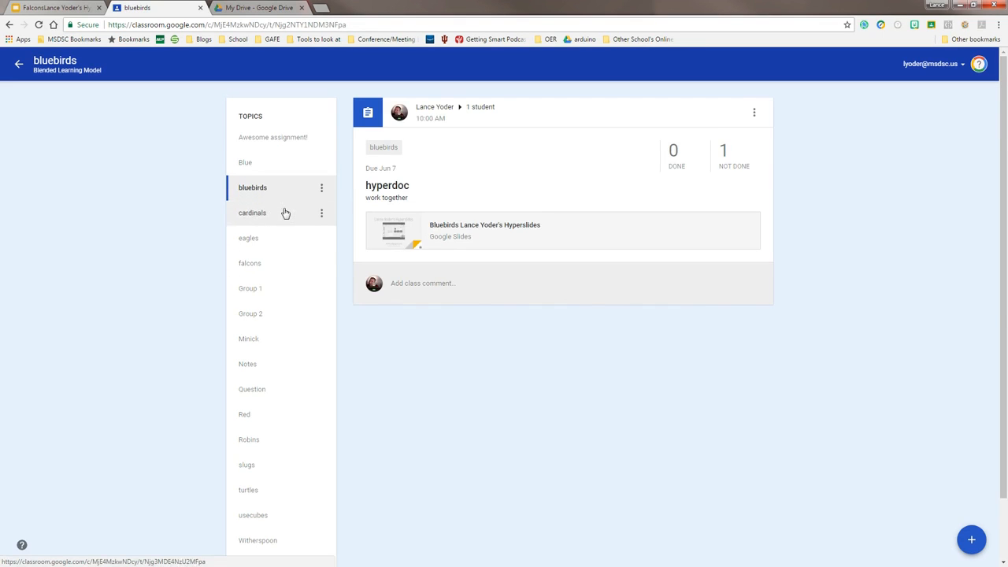
{"action": "left_click", "coordinate": [18, 63]}
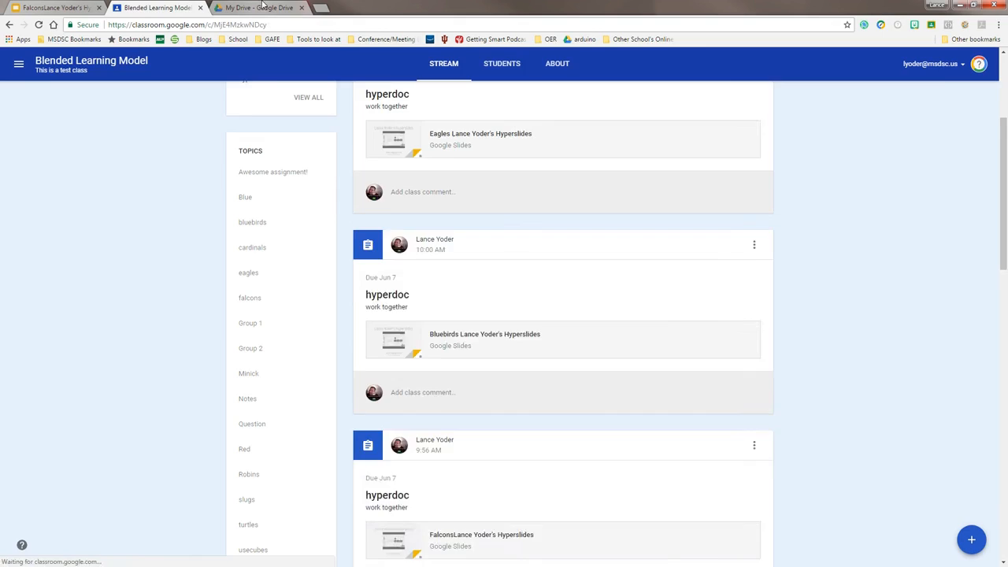
Switch to Google Drive and open the "Blended Learning Model This is a test class" folder inside the Classroom folder.
{"action": "left_click", "coordinate": [262, 7]}
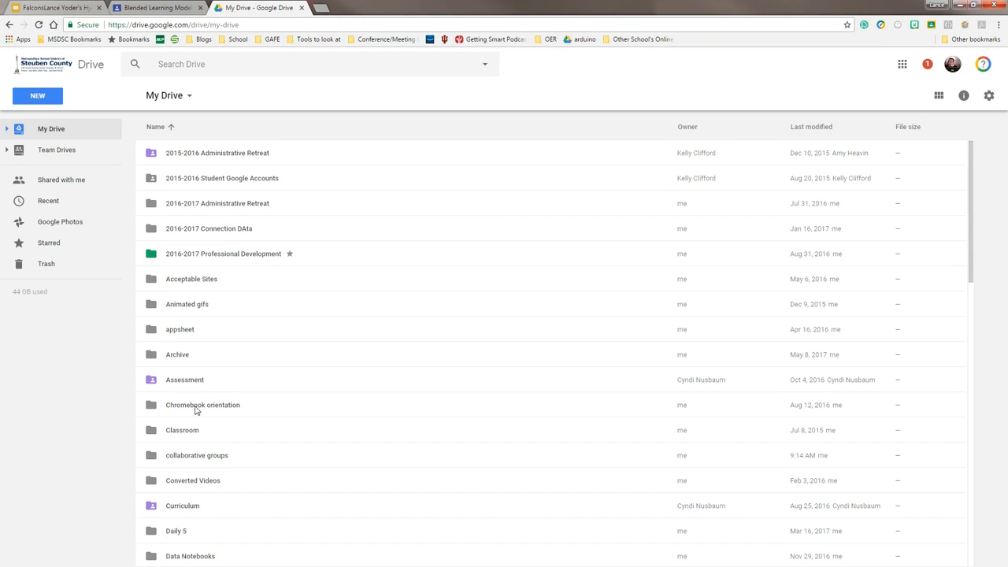
{"action": "left_click", "coordinate": [183, 434]}
{"action": "double_click", "coordinate": [278, 421]}
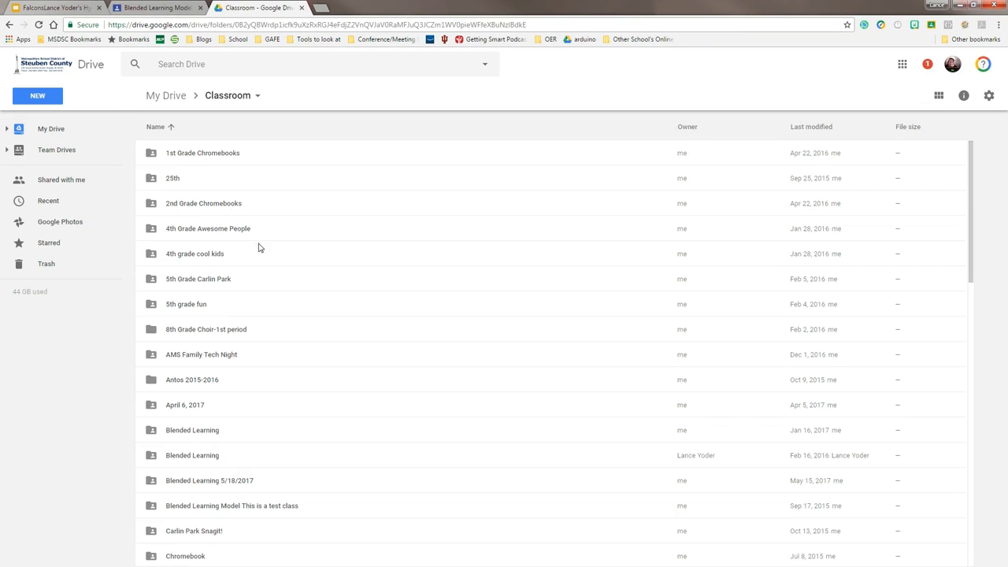
{"action": "scroll", "coordinate": [211, 432], "scroll_direction": "down", "scroll_amount": 2}
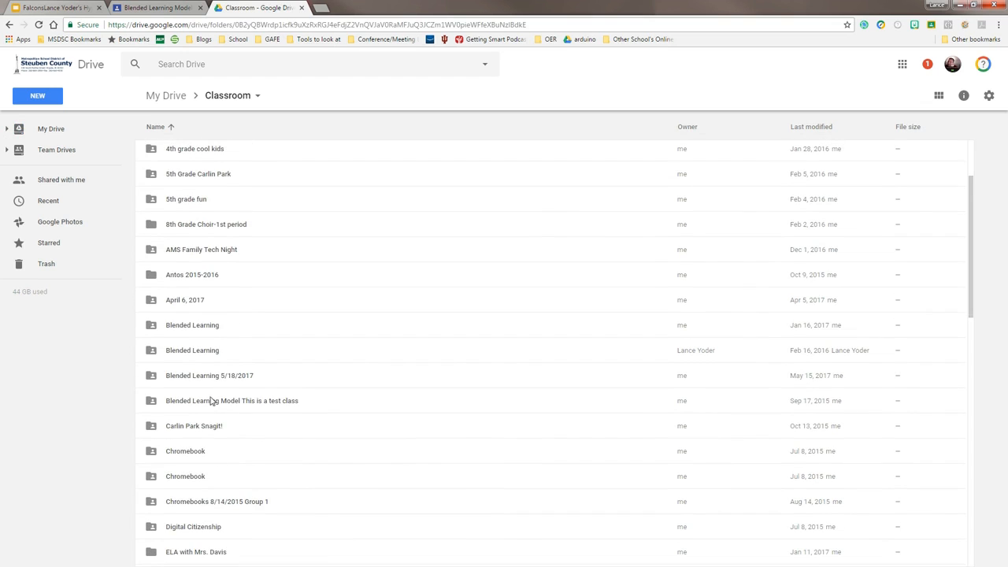
{"action": "double_click", "coordinate": [287, 401]}
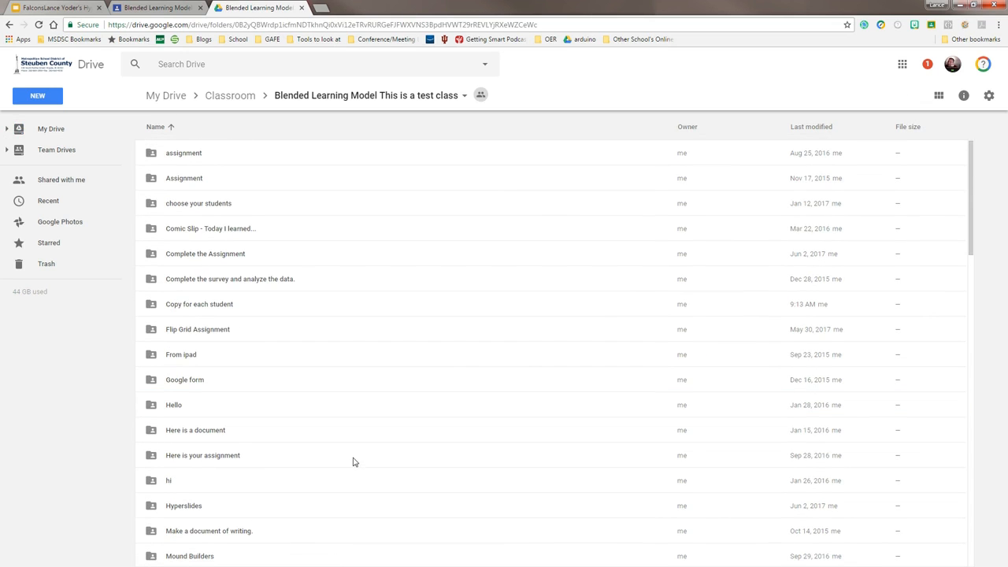
Select the Bluebirds, Eagles and 9:55 AM Falcons Hyperslides presentations together in the class folder and preview them.
{"action": "scroll", "coordinate": [352, 461], "scroll_direction": "down", "scroll_amount": 15}
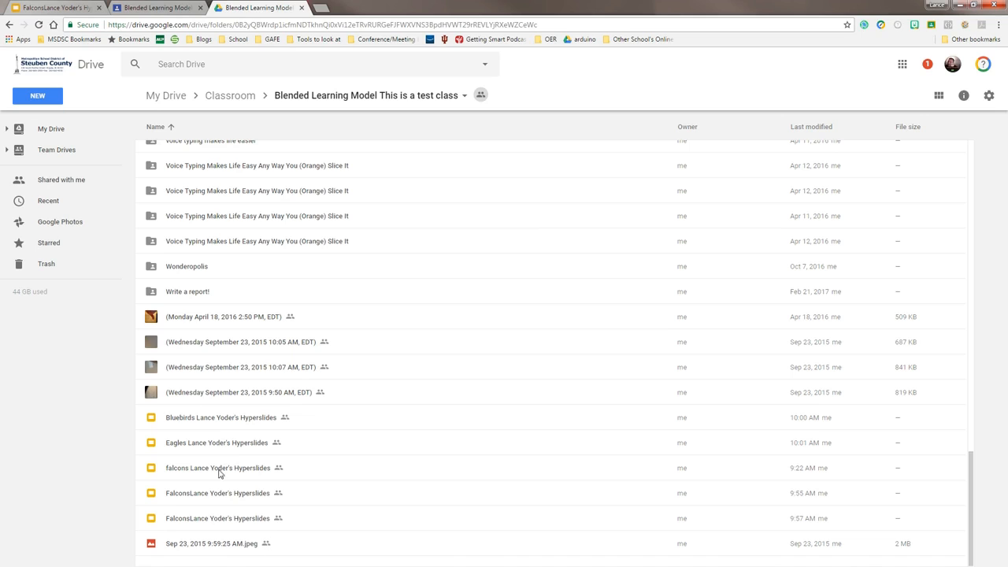
{"action": "left_click", "coordinate": [208, 422]}
{"action": "left_click", "coordinate": [226, 446], "text": "ctrl"}
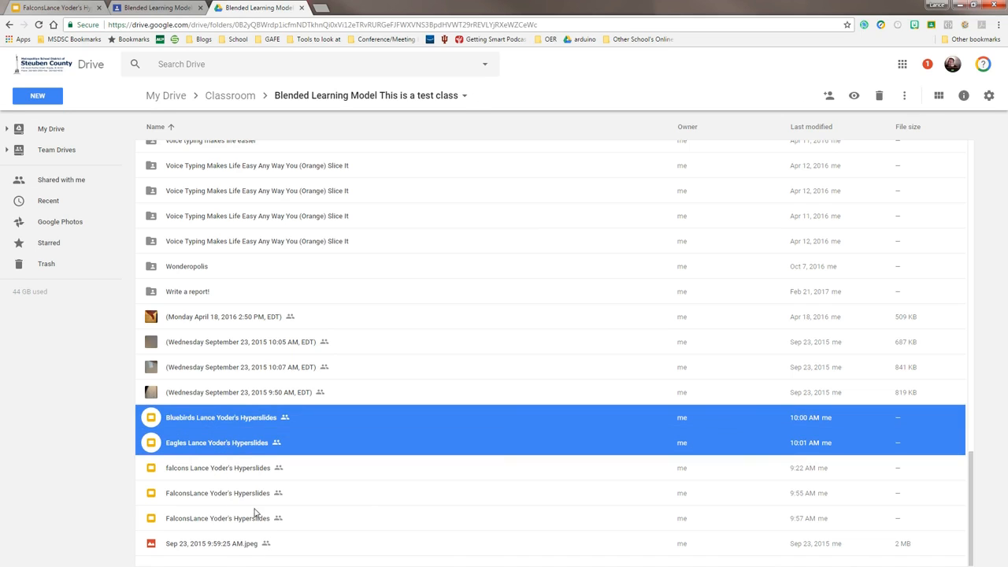
{"action": "left_click", "coordinate": [234, 494], "text": "ctrl"}
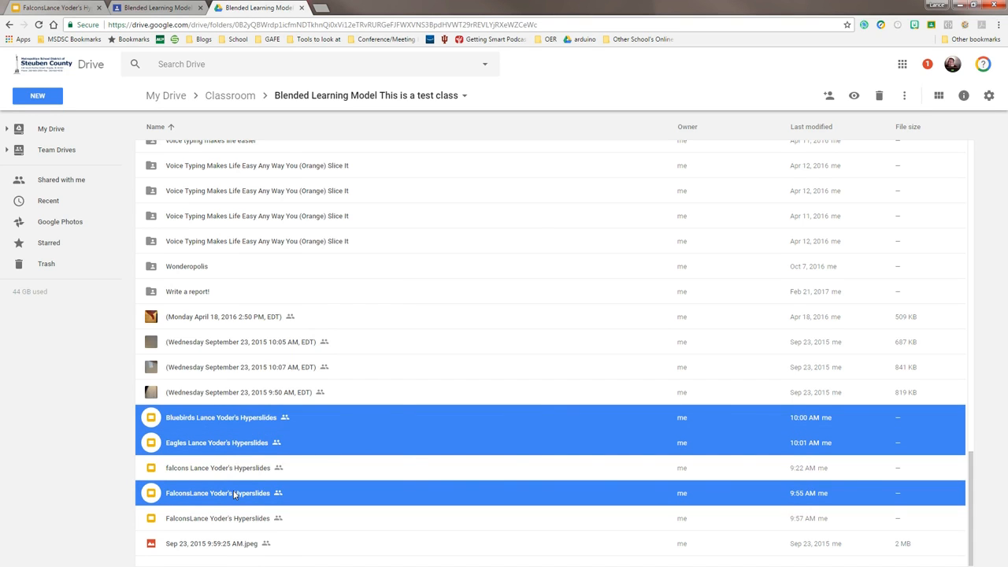
{"action": "right_click", "coordinate": [234, 493]}
{"action": "key", "text": "Return"}
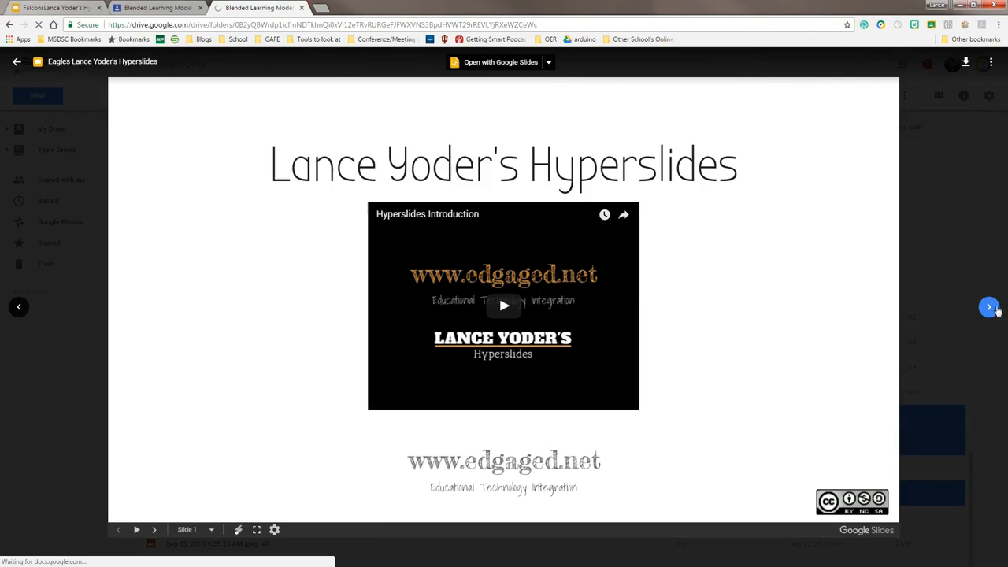
Browse the Falcons, Eagles and Bluebirds previews, advance the Bluebirds copy to slide 3, and close Drive to return to Google Classroom.
{"action": "left_click", "coordinate": [993, 309]}
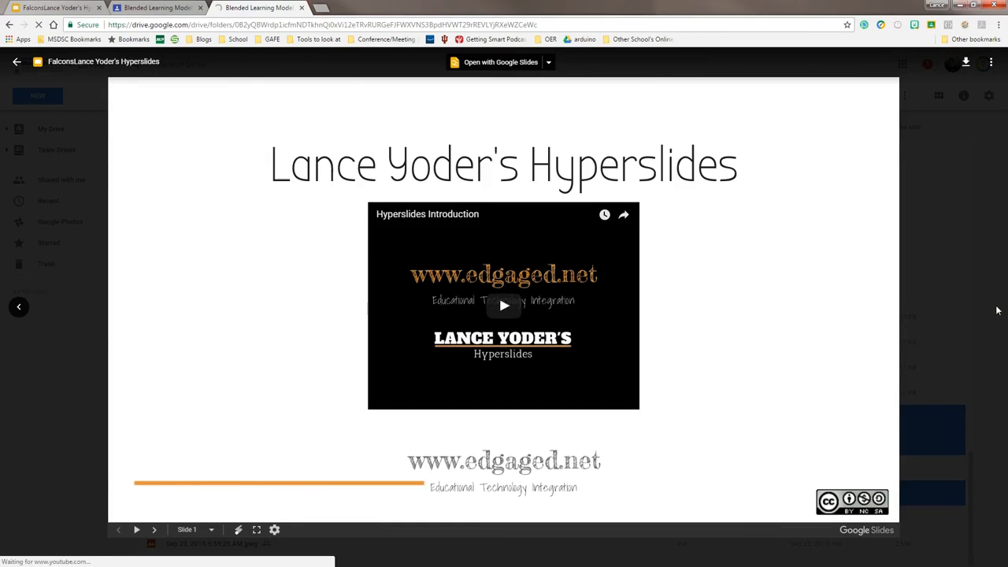
{"action": "left_click", "coordinate": [21, 309]}
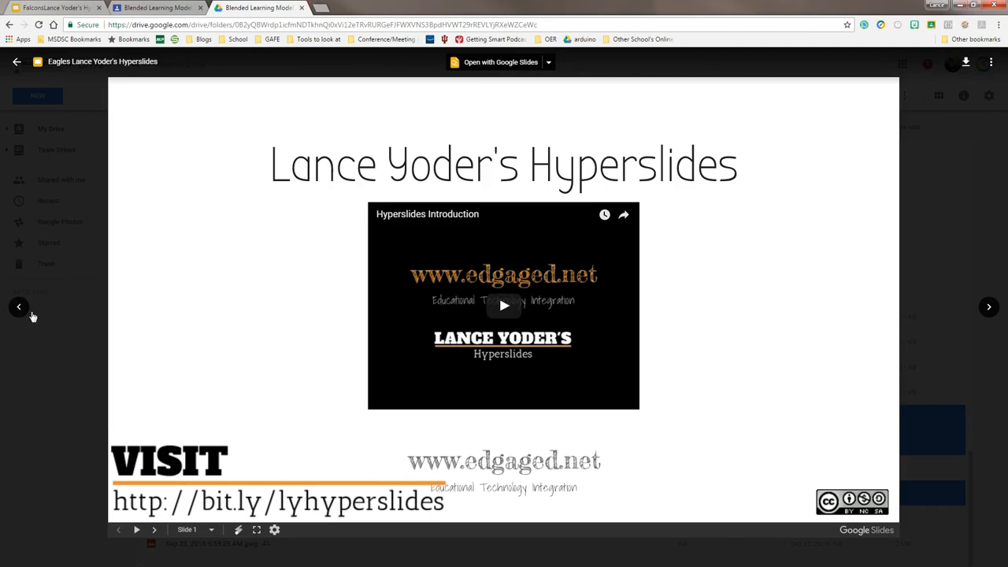
{"action": "left_click", "coordinate": [20, 307]}
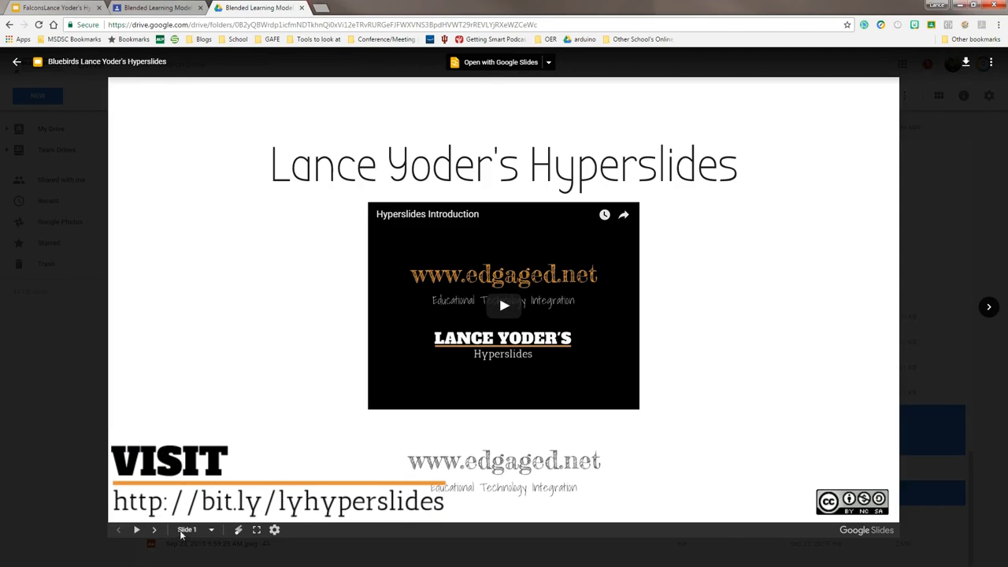
{"action": "left_click", "coordinate": [154, 530]}
{"action": "left_click", "coordinate": [154, 530]}
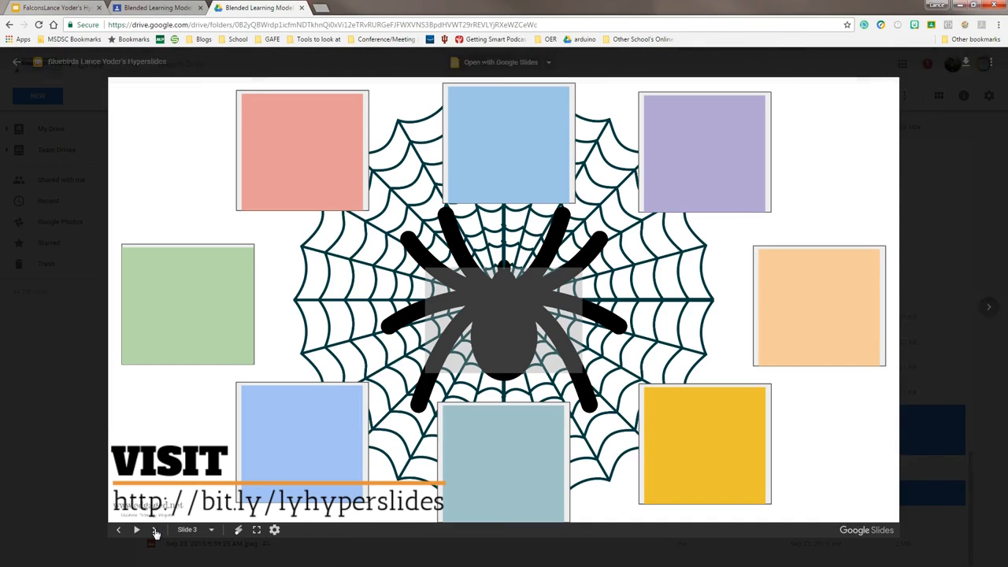
{"action": "key", "text": "ctrl+w"}
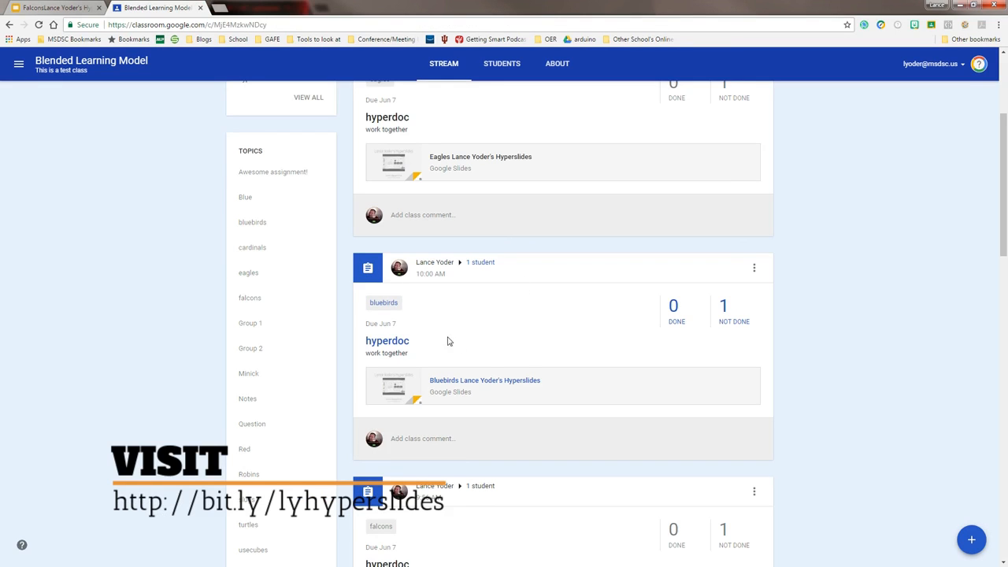